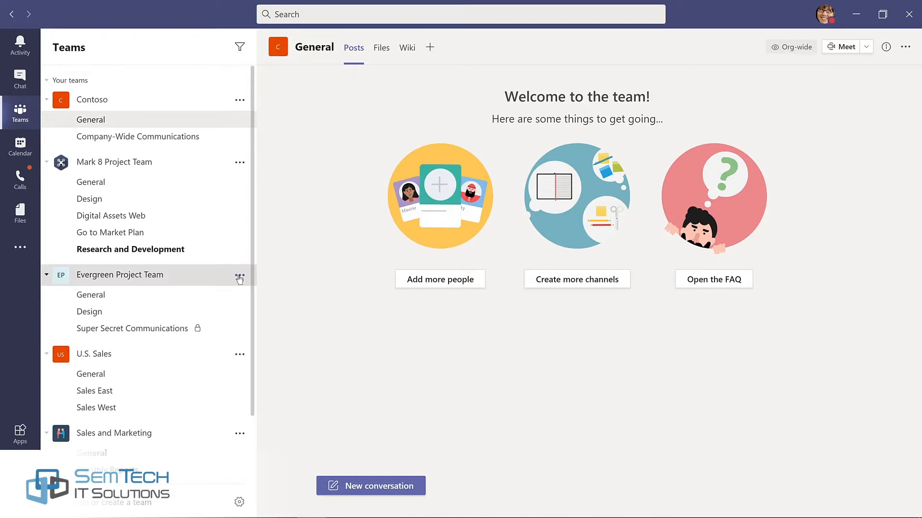
Open the management page of the Evergreen Project Team and expand its members and guests
click(239, 277)
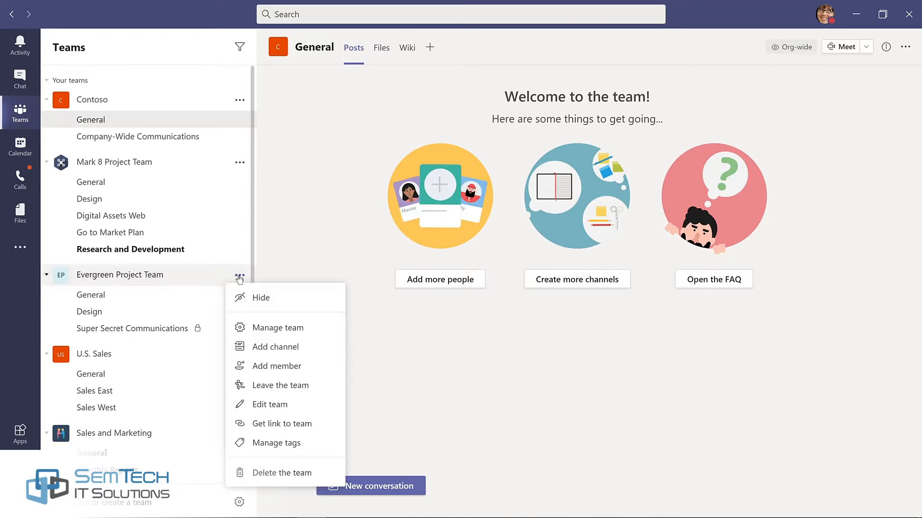
click(261, 329)
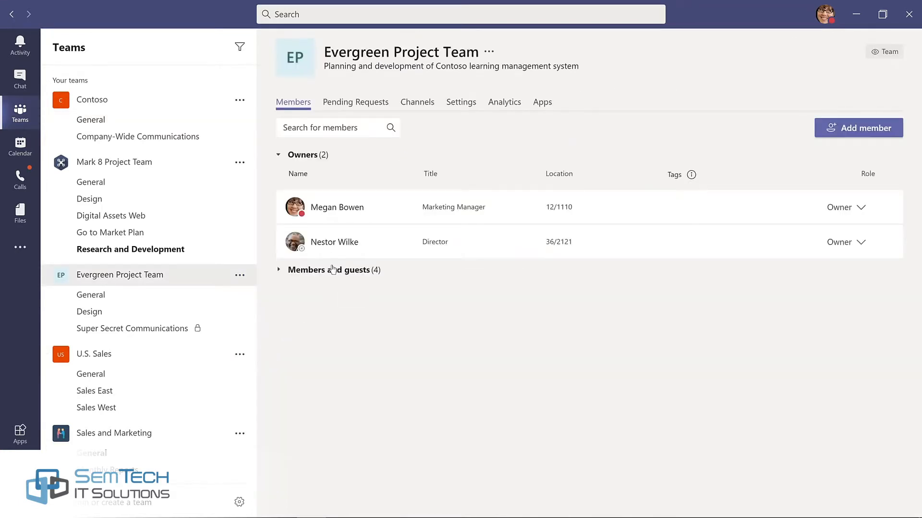
click(328, 271)
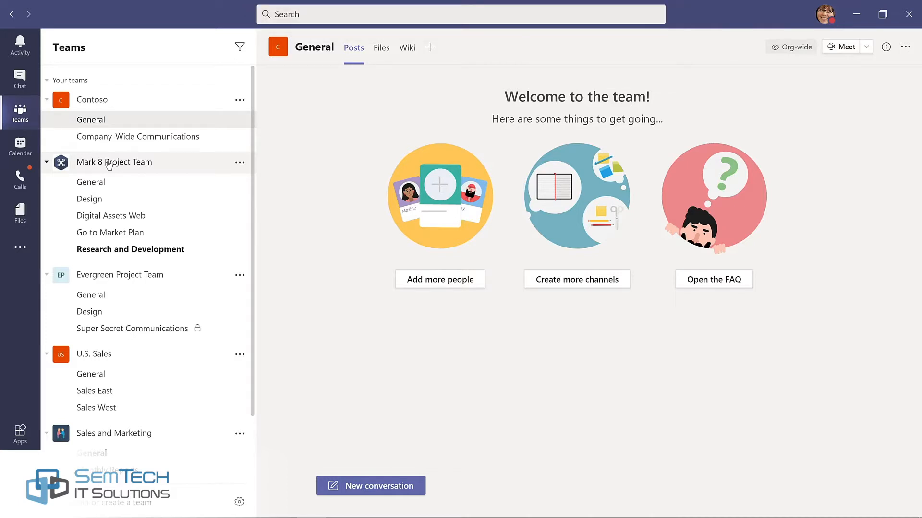
Search for "marketing" and look through the people and file results, including the file filters
click(303, 13)
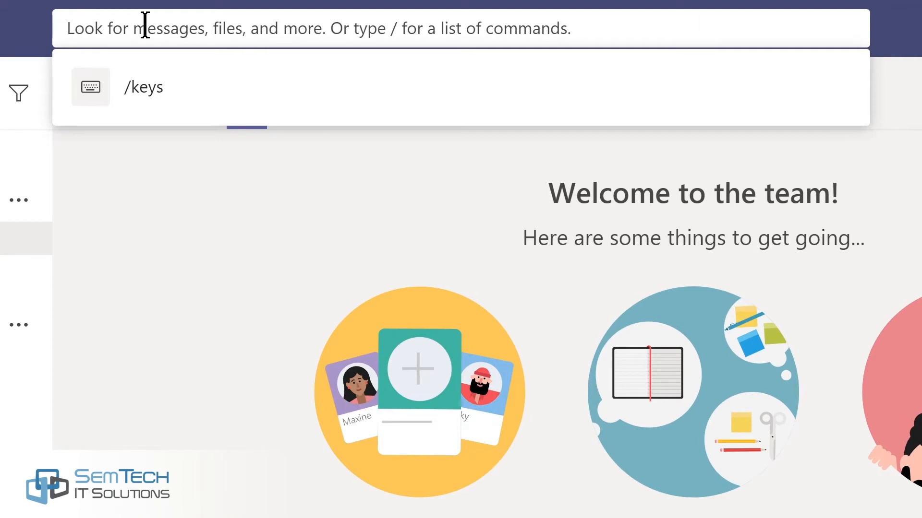
text(marketing)
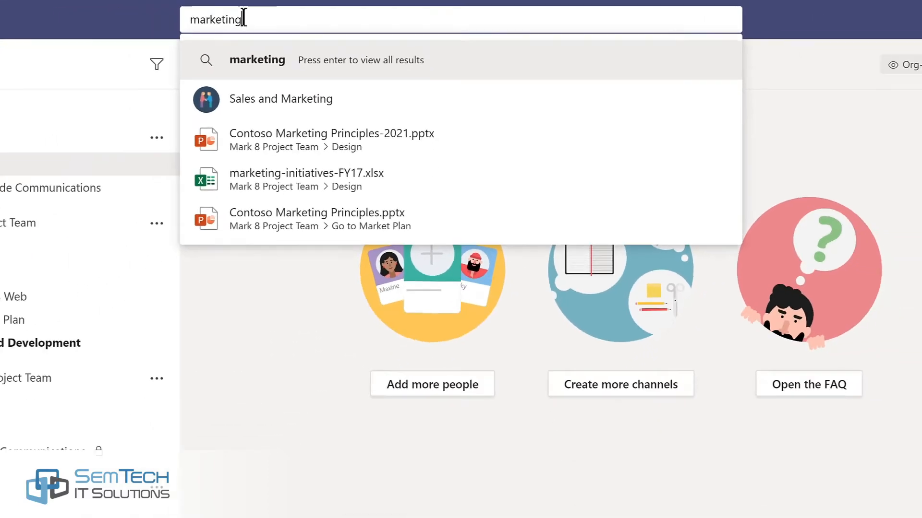
key(Return)
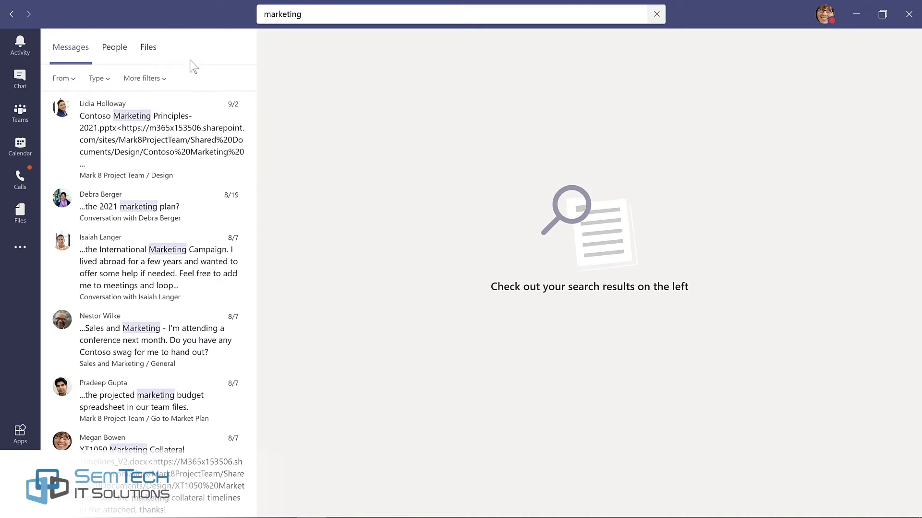
click(114, 47)
click(148, 47)
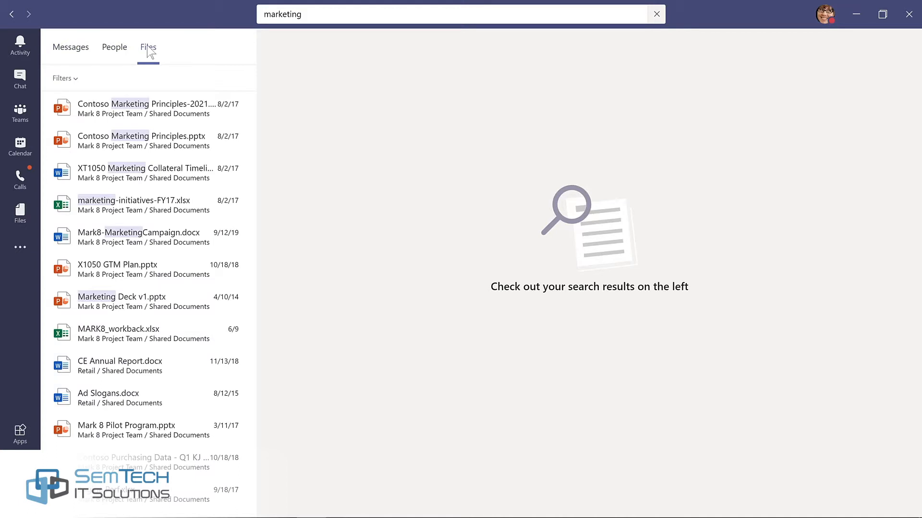
click(75, 78)
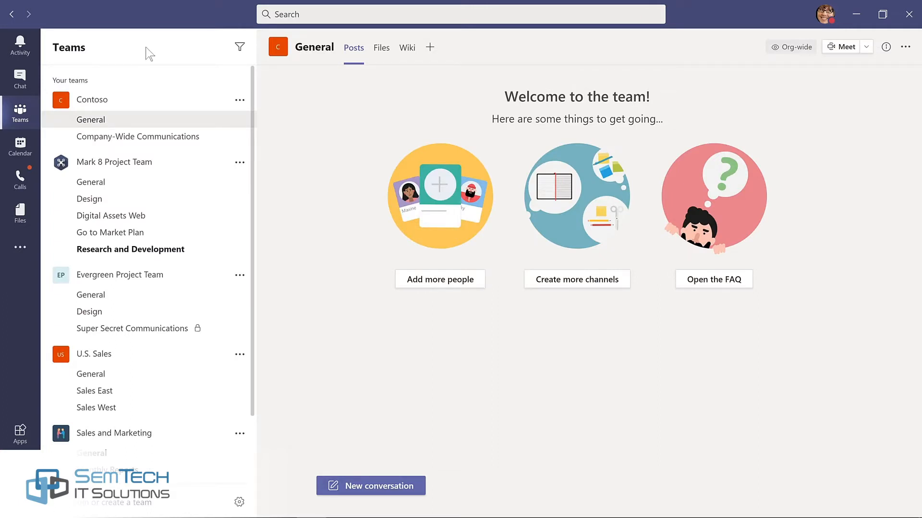
Show the keyboard shortcuts list with the /keys command, and close it after viewing
key(ctrl+e)
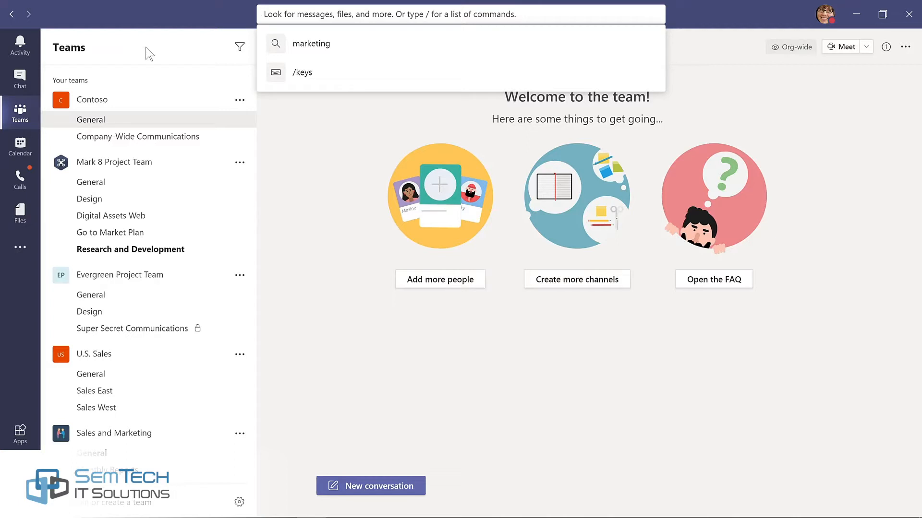
text(/keys)
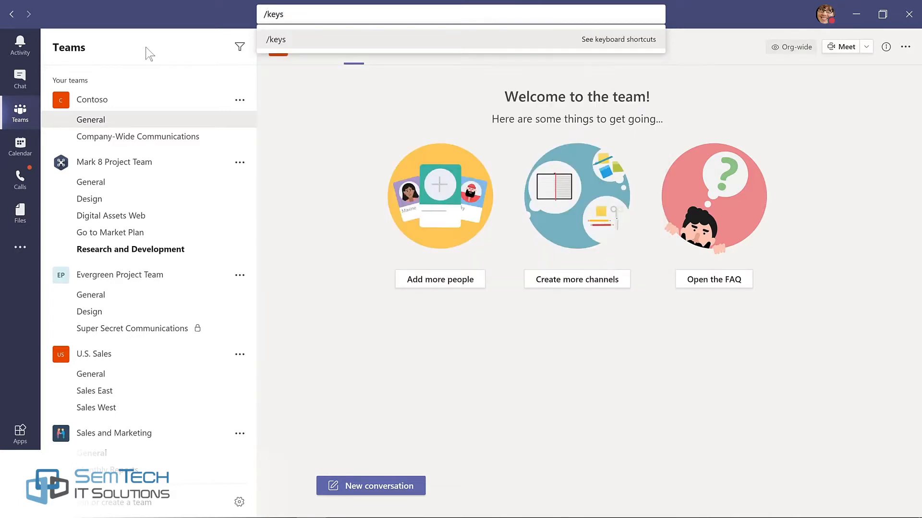
key(Return)
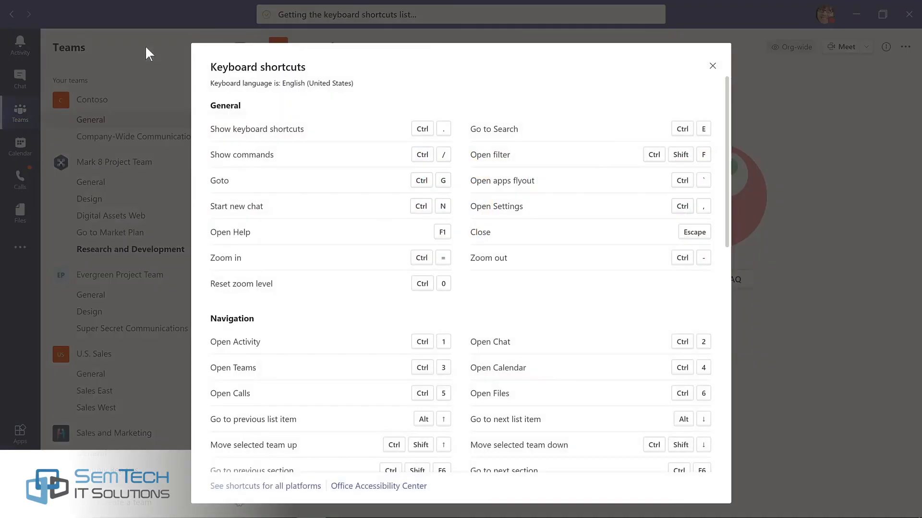
key(Escape)
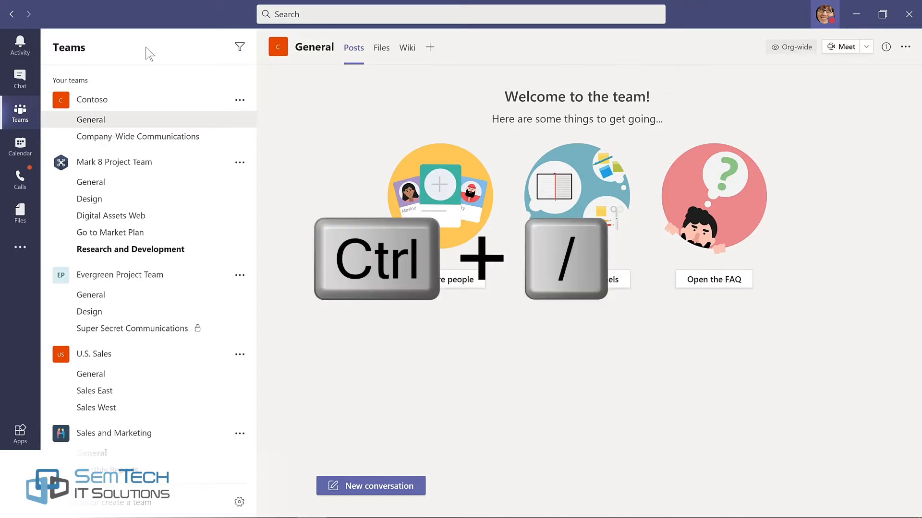
Bring up the slash command list and run the /whatsnew command
key(ctrl+slash)
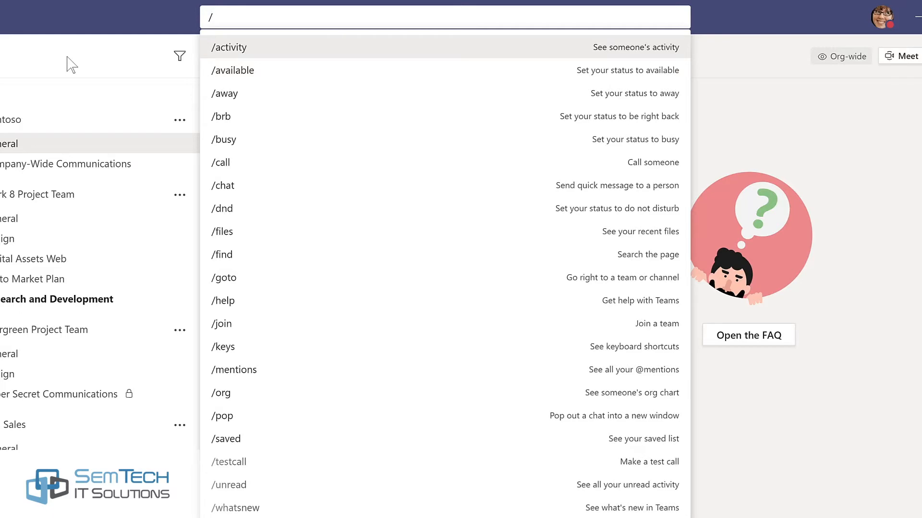
text(whatsnew)
click(242, 44)
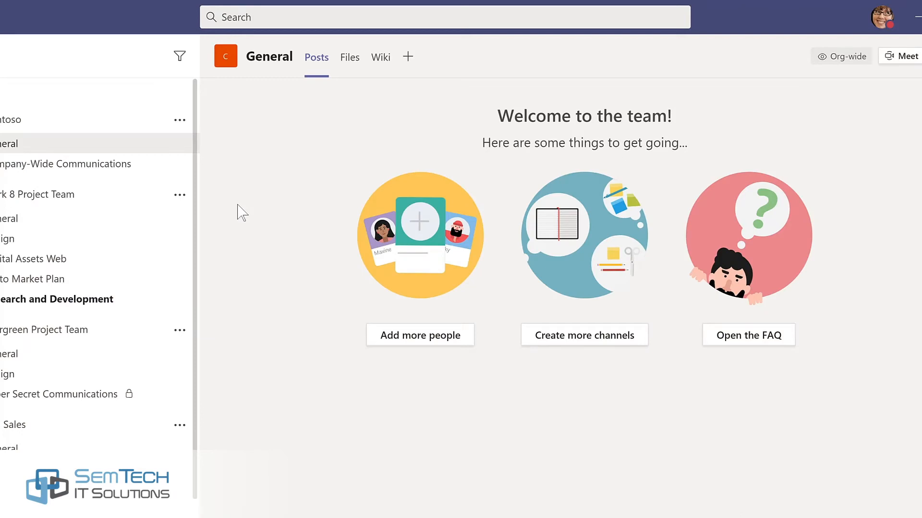
List recent files with the /files command and choose Usability Testing Priorities.docx
text(/)
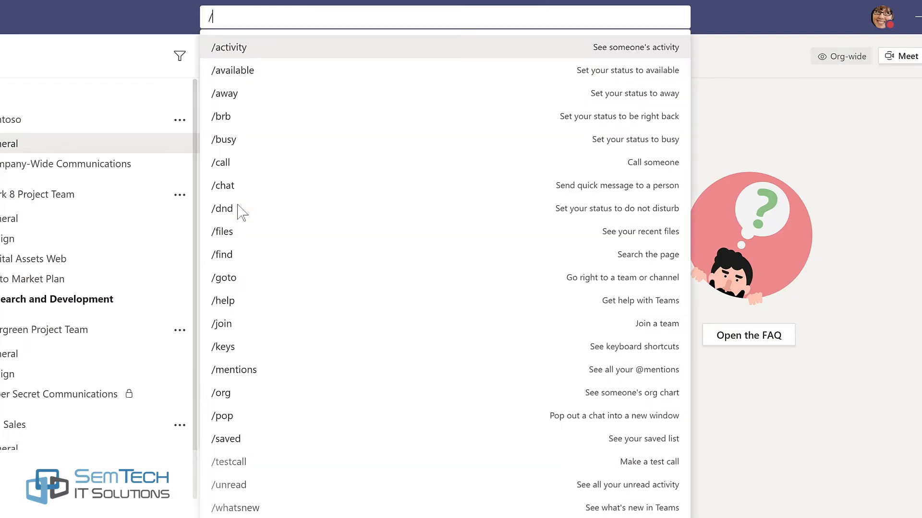
click(233, 230)
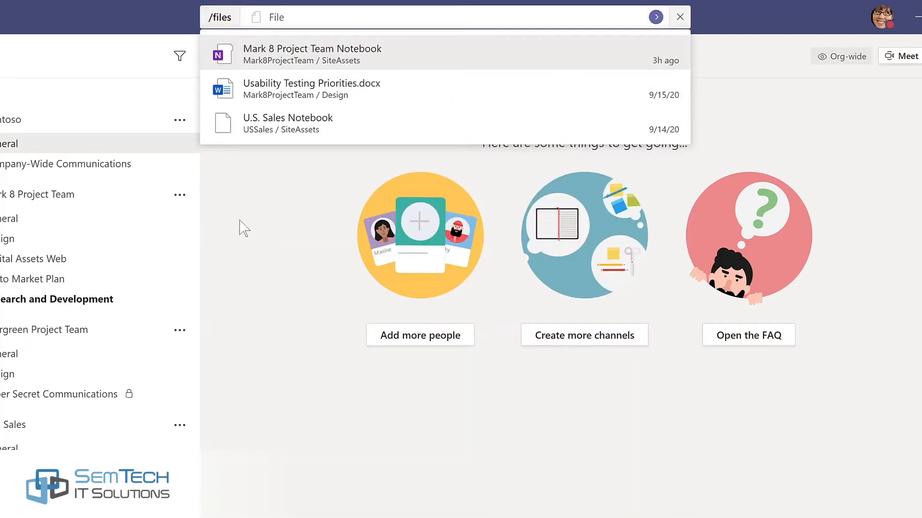
click(299, 95)
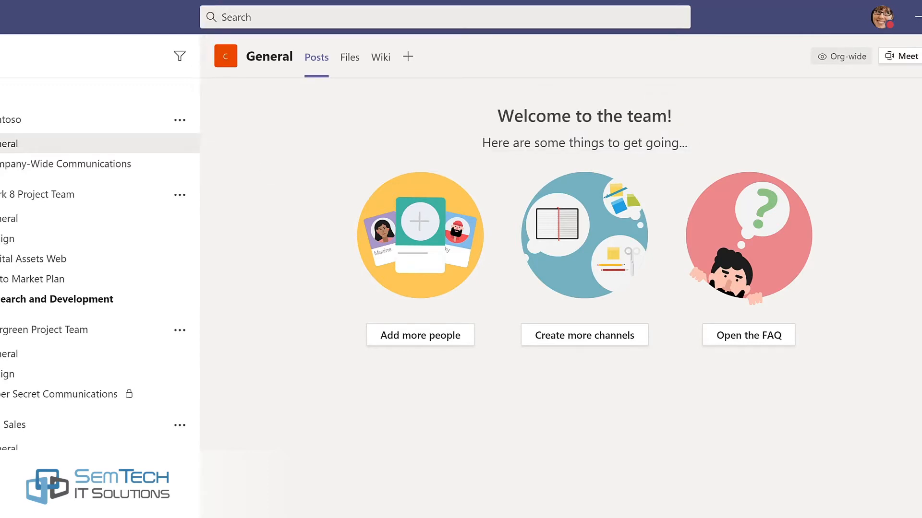
key(ctrl+slash)
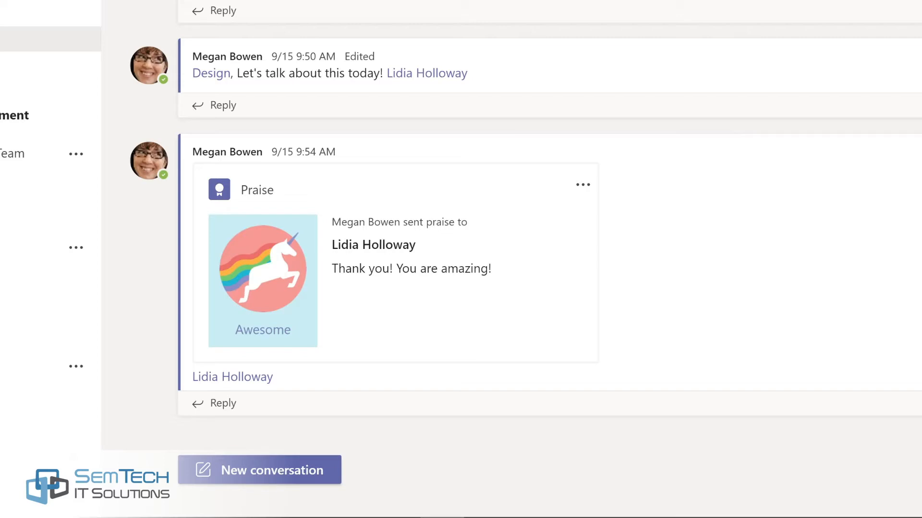
click(270, 465)
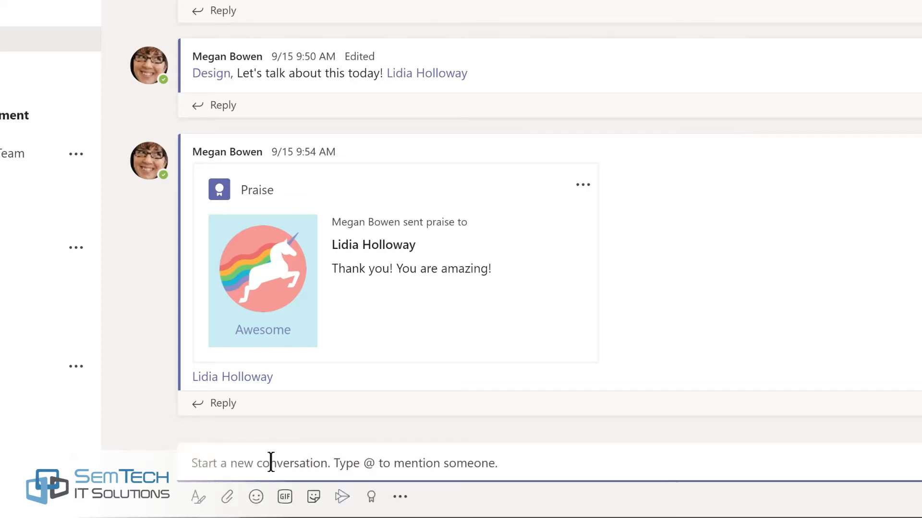
text(@)
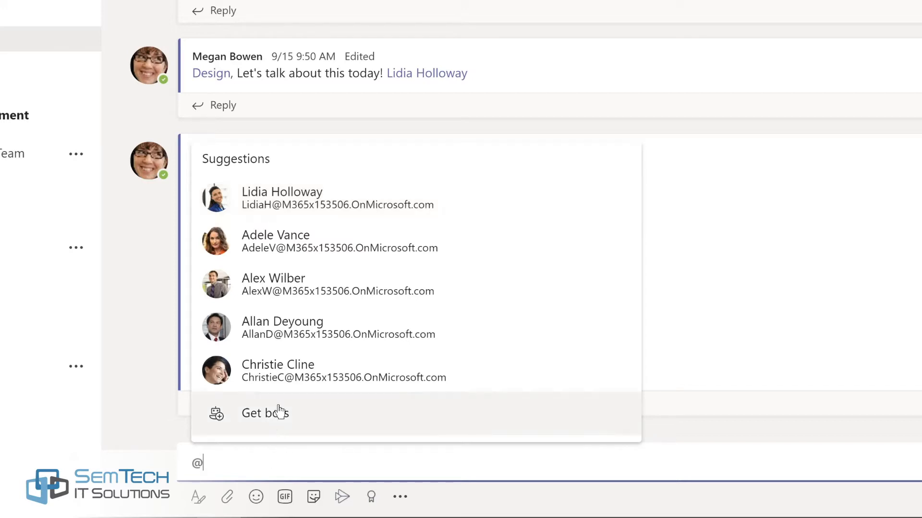
click(275, 207)
text(,)
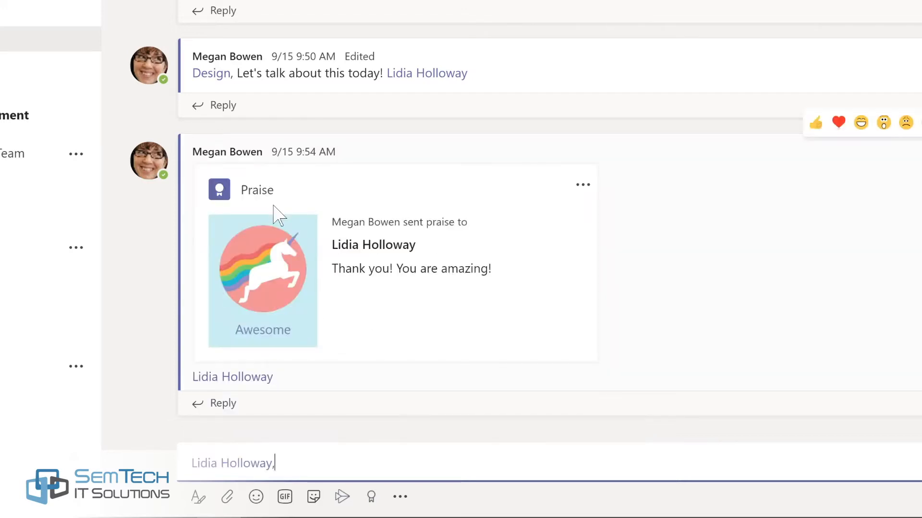
text( please shar)
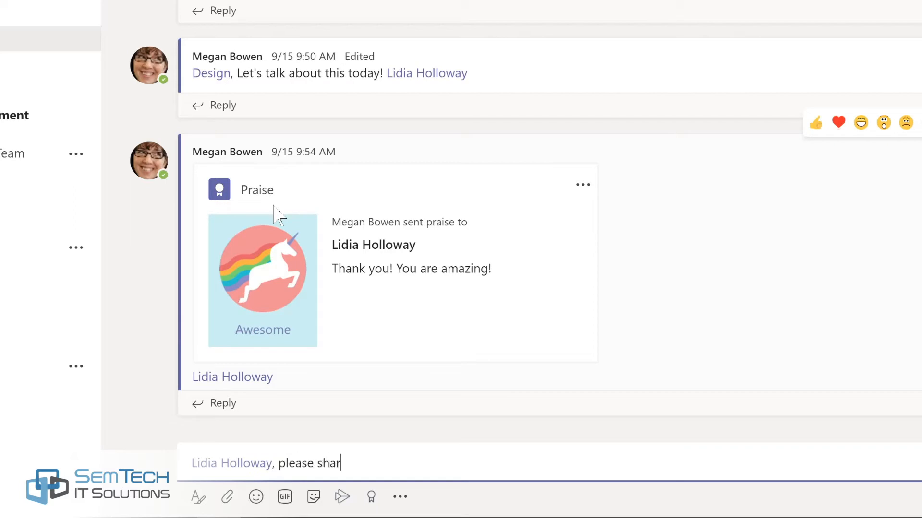
text(e an update on your conversation with the sales team.)
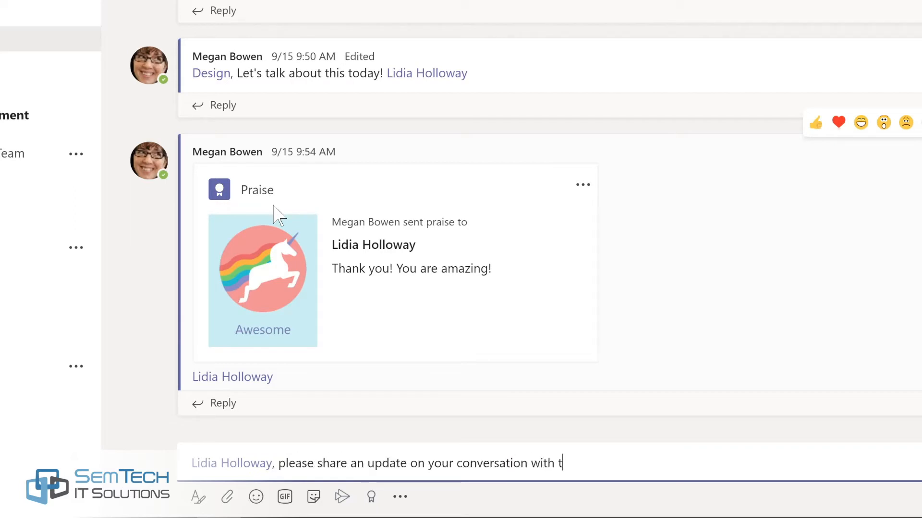
key(Return)
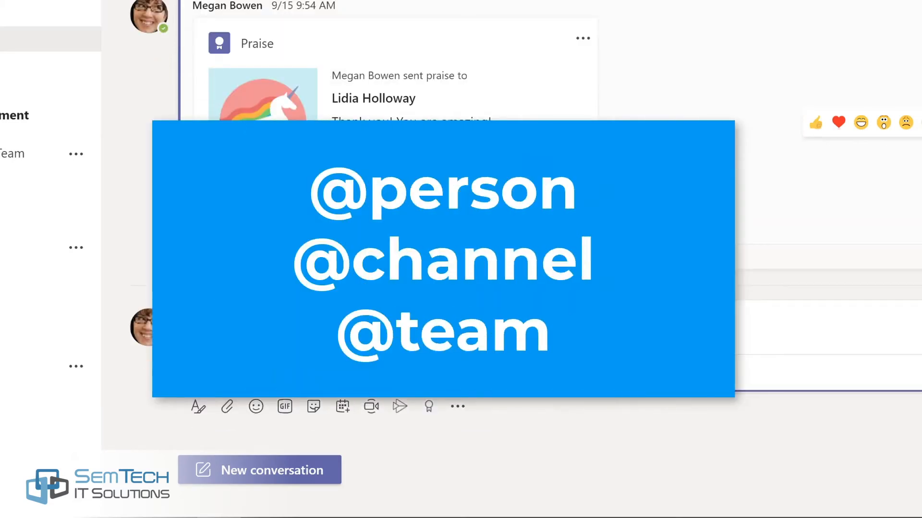
click(281, 468)
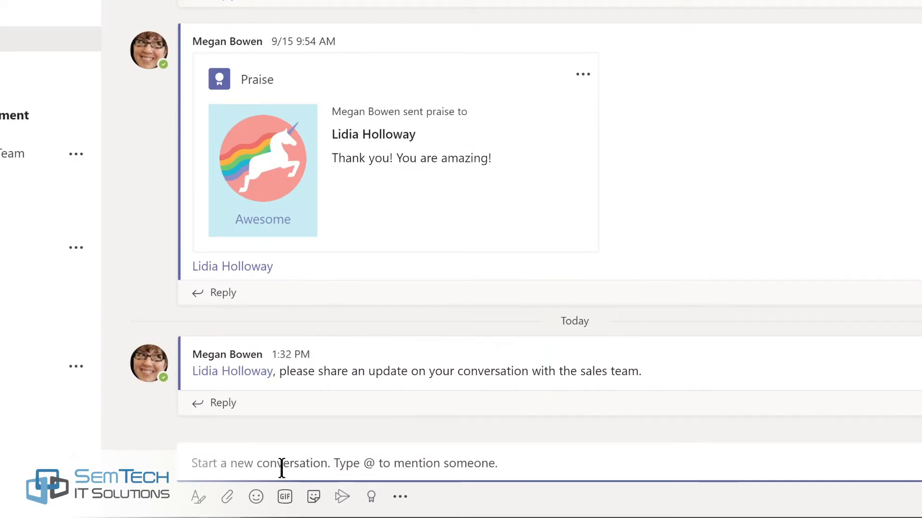
text(@De)
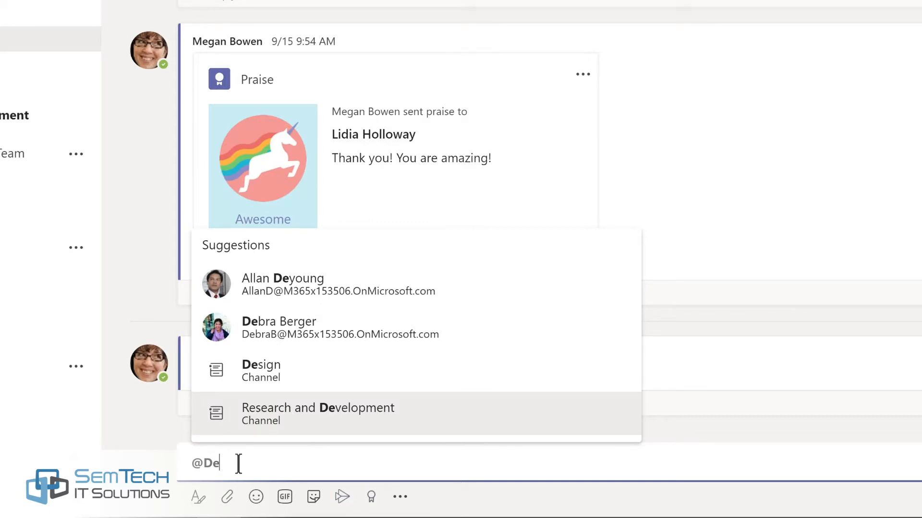
click(261, 372)
text(, I'm so excited about our team retreat tomorrow!)
key(Return)
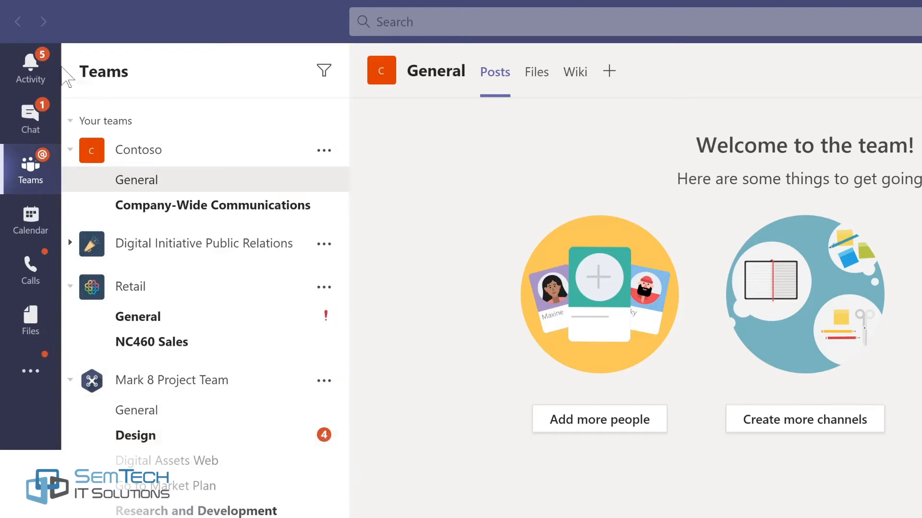
Open the activity feed and check the personal and channel mention indicators on the Design channel messages
click(32, 67)
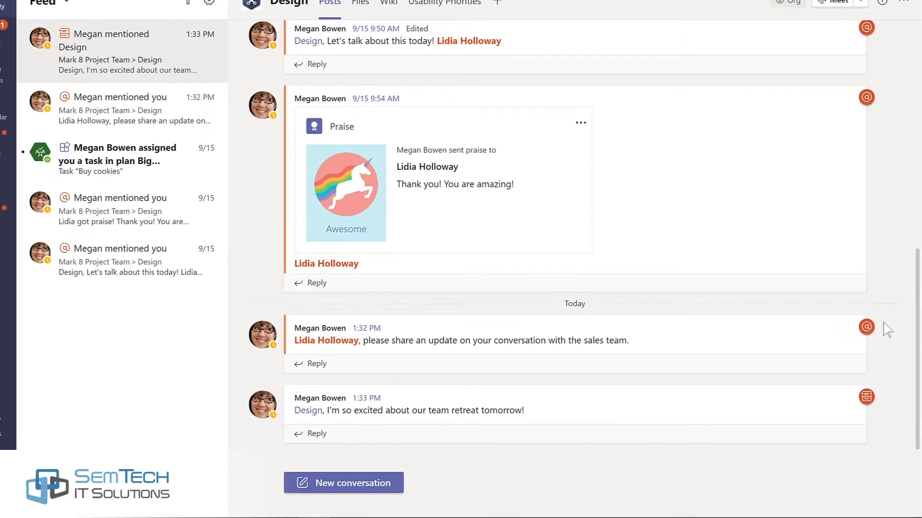
mouse_move(869, 324)
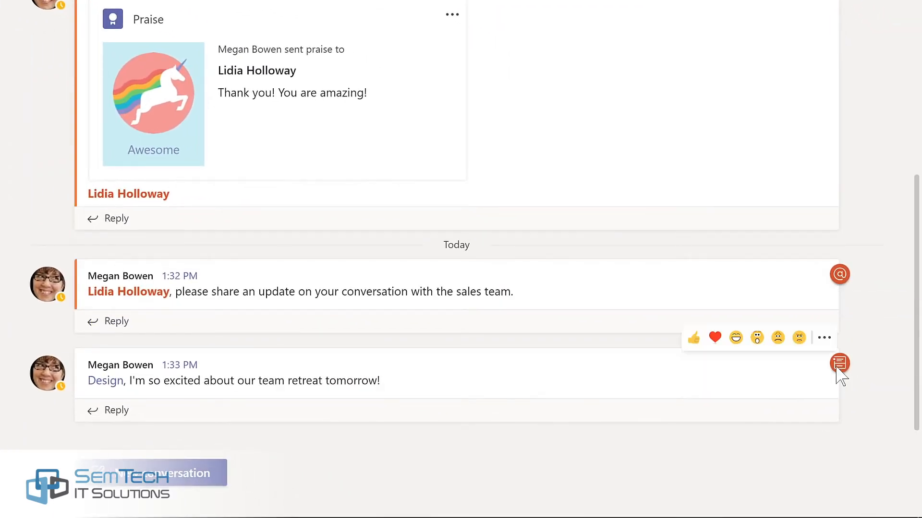
mouse_move(840, 376)
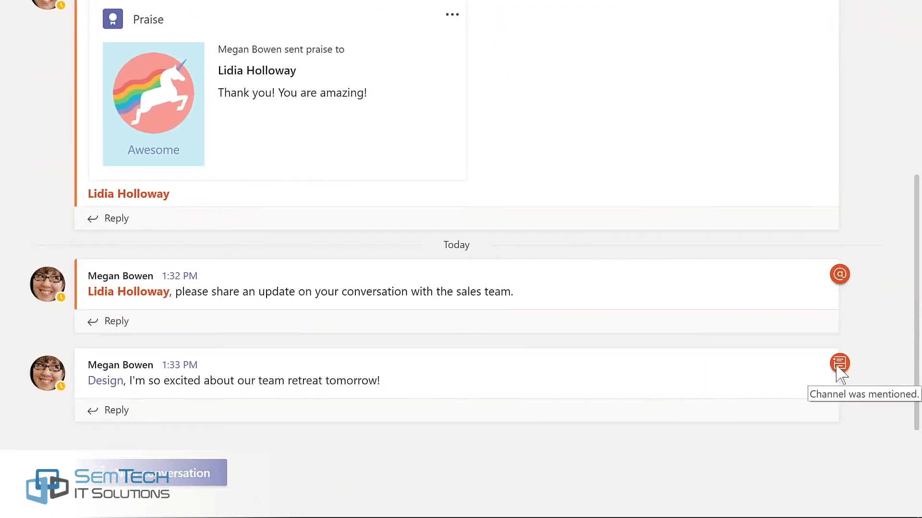
click(109, 411)
text(Ya)
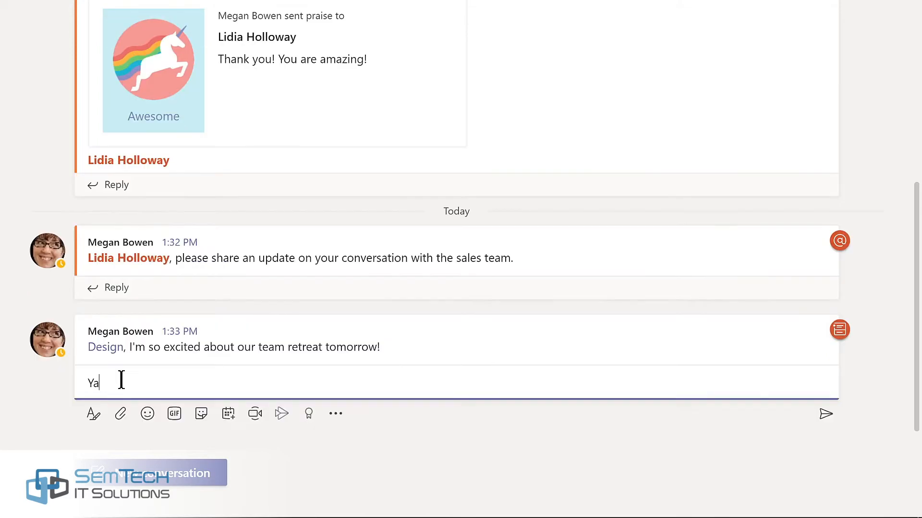
text(y! I'm looking forward to working with the @m)
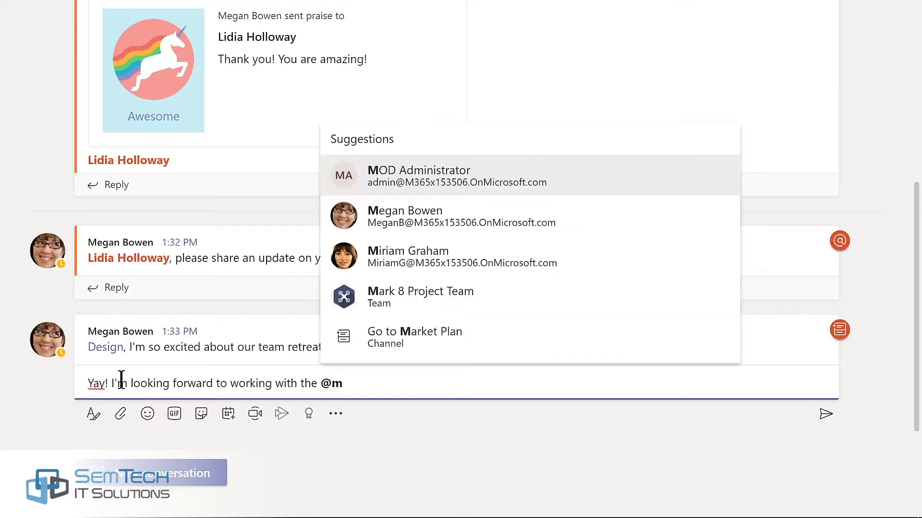
click(418, 296)
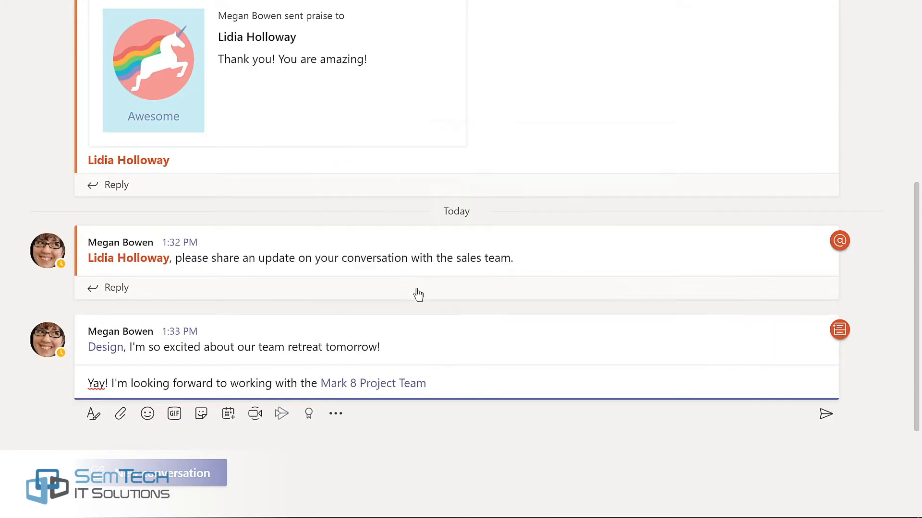
key(Return)
mouse_move(843, 343)
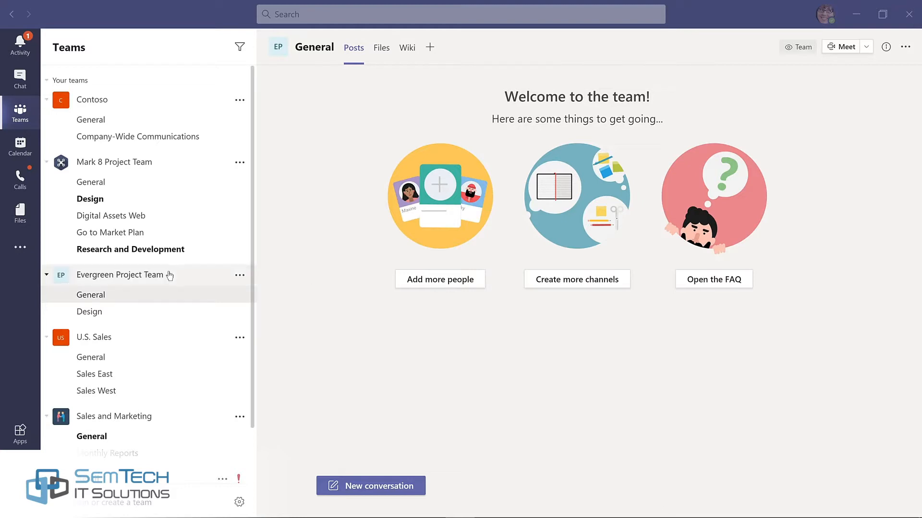
Rename the Evergreen Project Team as "Evergreen LMS Project Team"
click(239, 277)
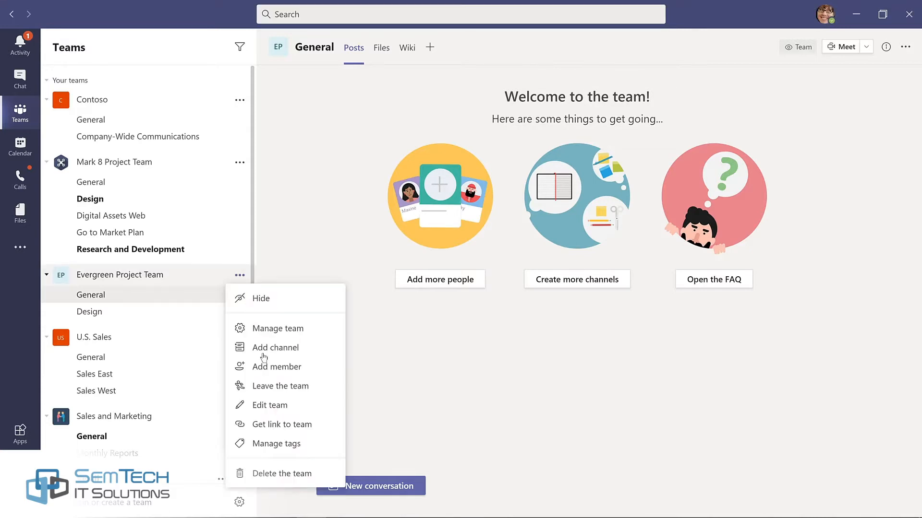
click(262, 408)
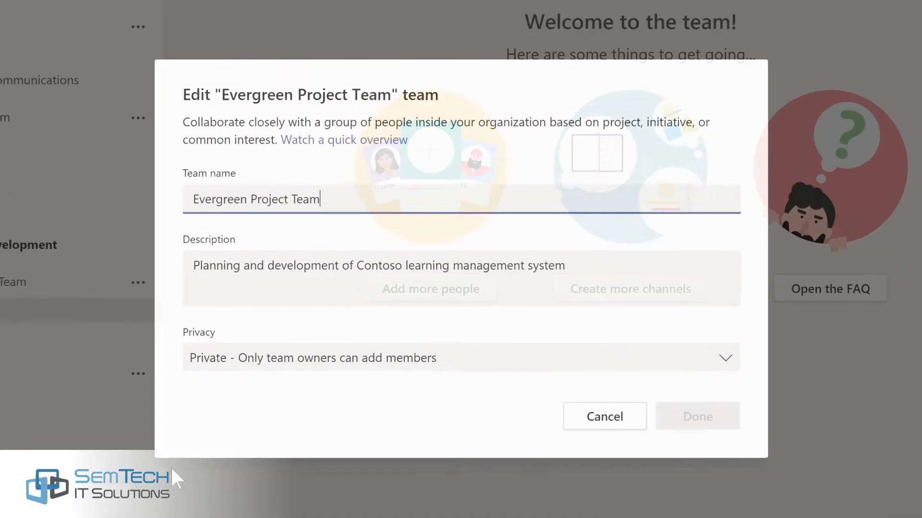
click(246, 197)
text(LMS Project Team)
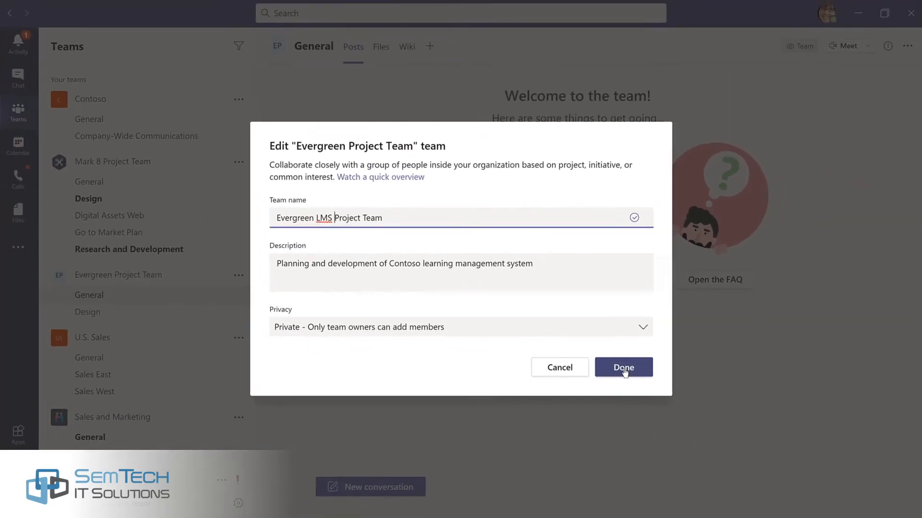
click(674, 405)
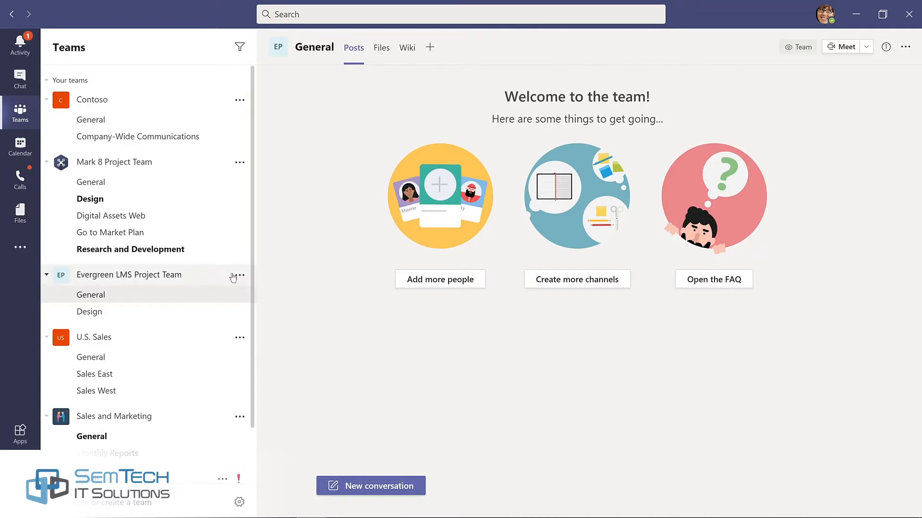
Find the Product Manager by name and add them to the Evergreen LMS Project Team
right_click(214, 277)
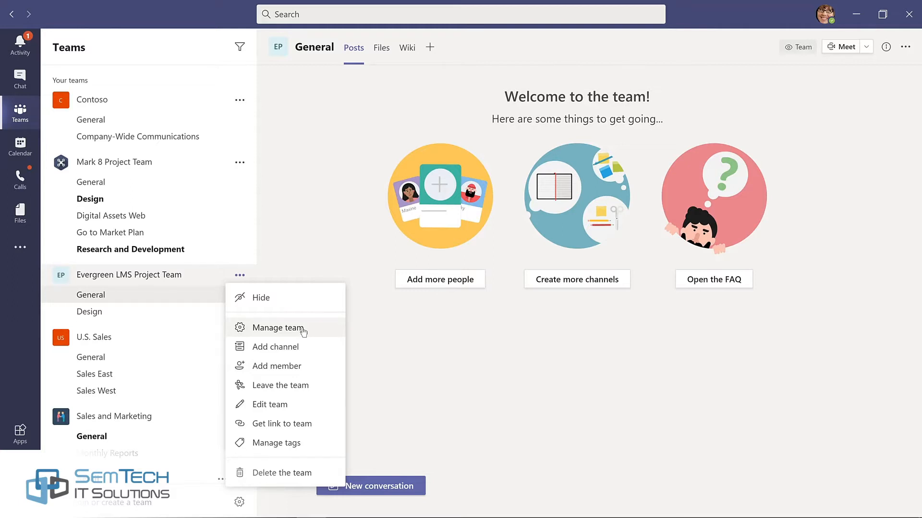
click(278, 328)
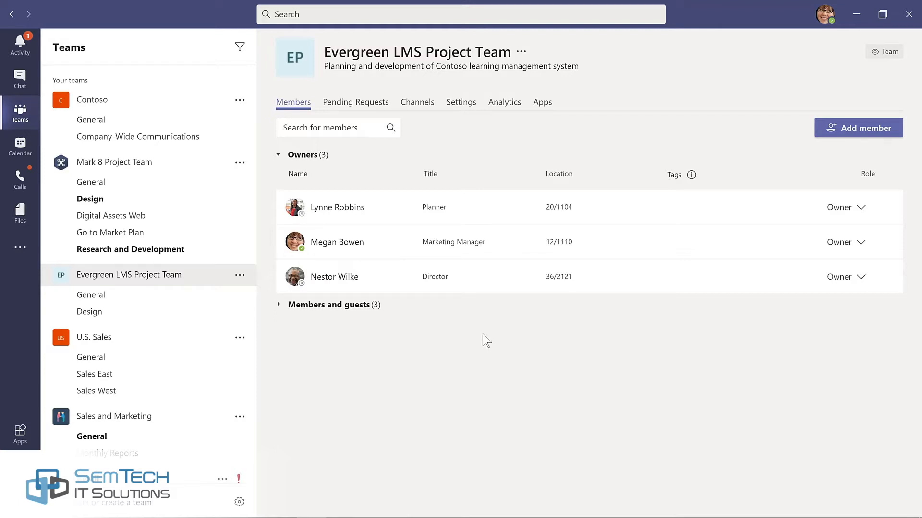
click(858, 127)
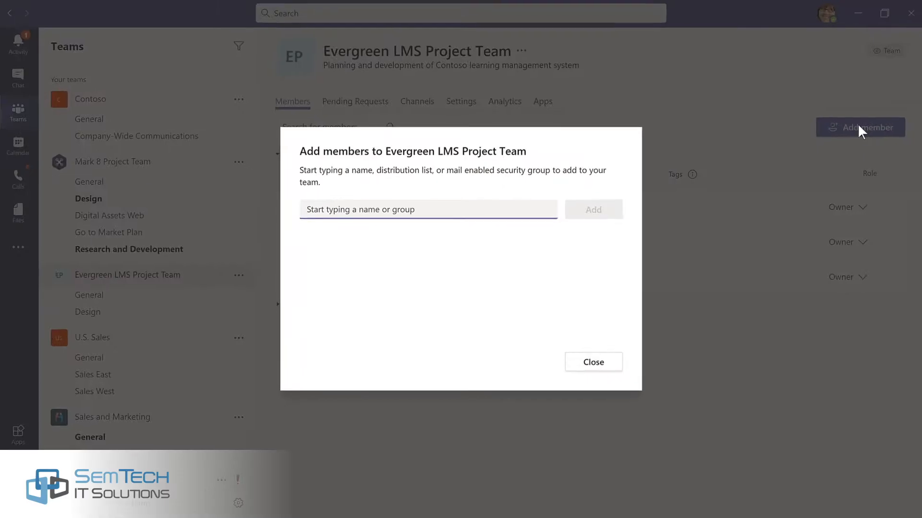
text(l)
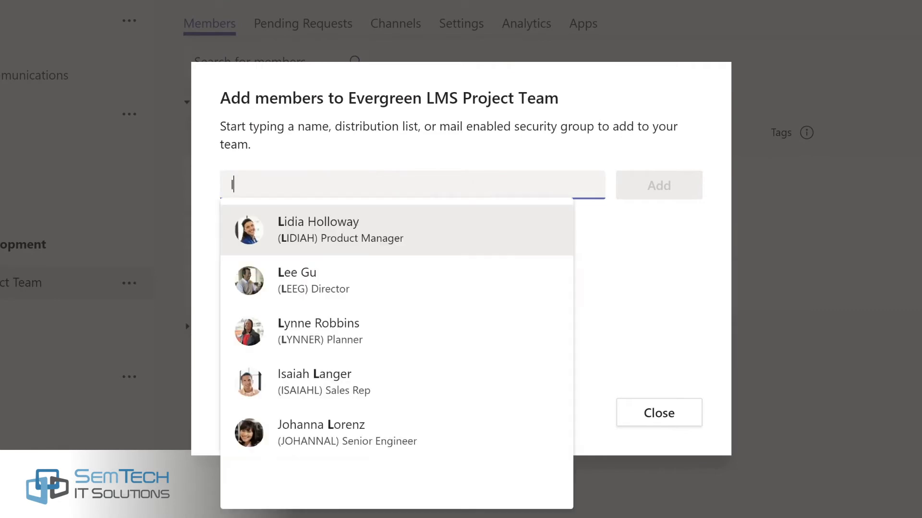
text(id)
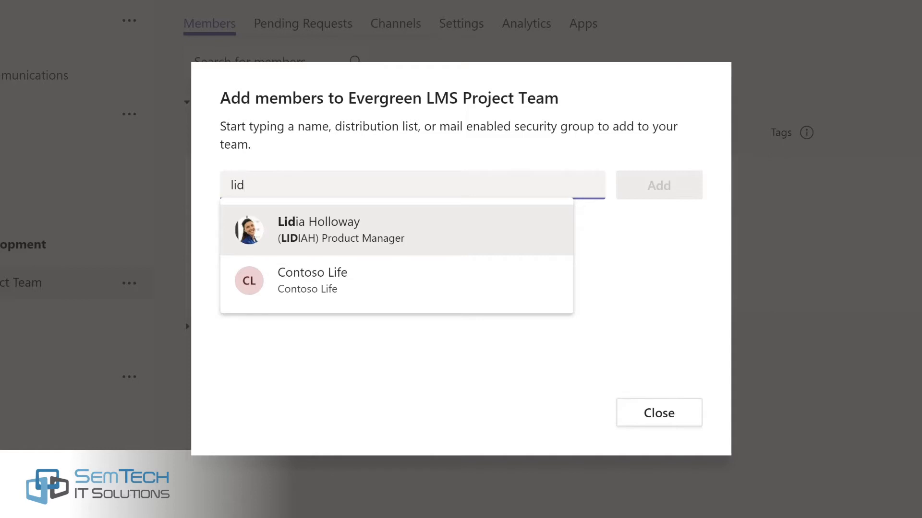
click(338, 230)
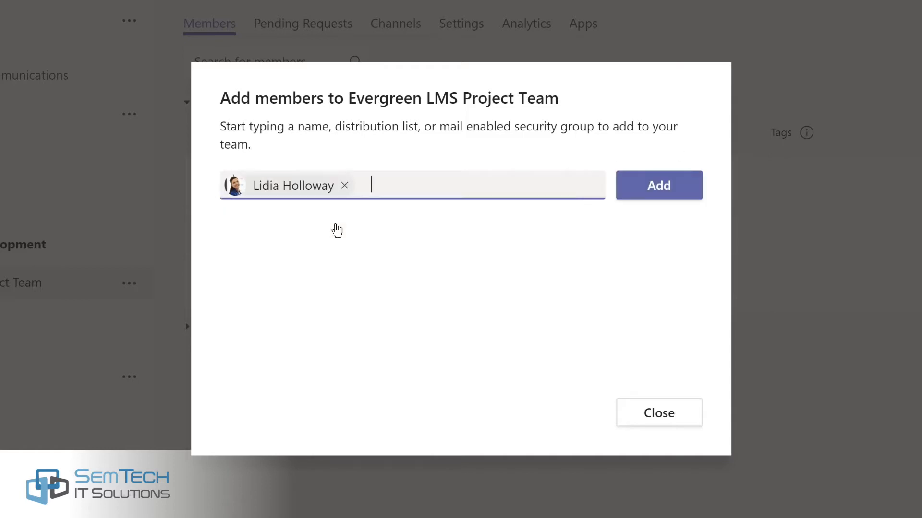
click(649, 190)
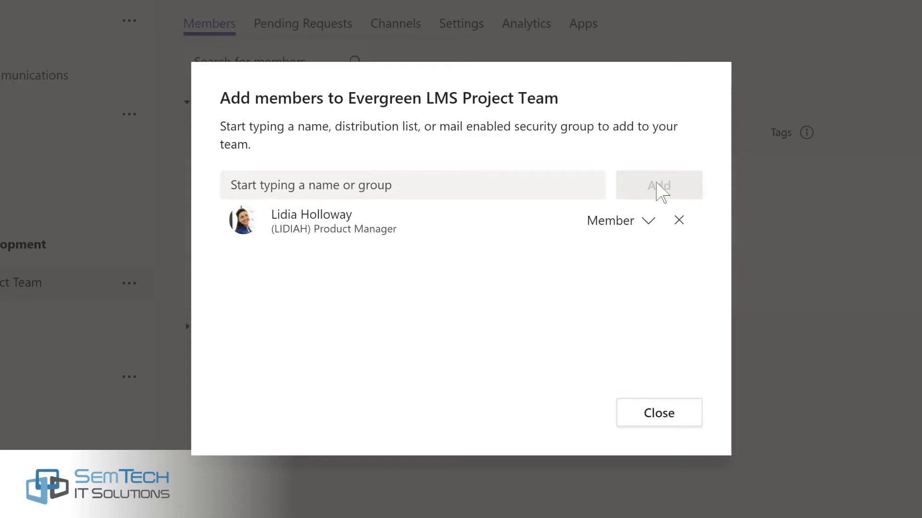
Set the newly added Product Manager's team role to Owner and finish adding members
click(647, 223)
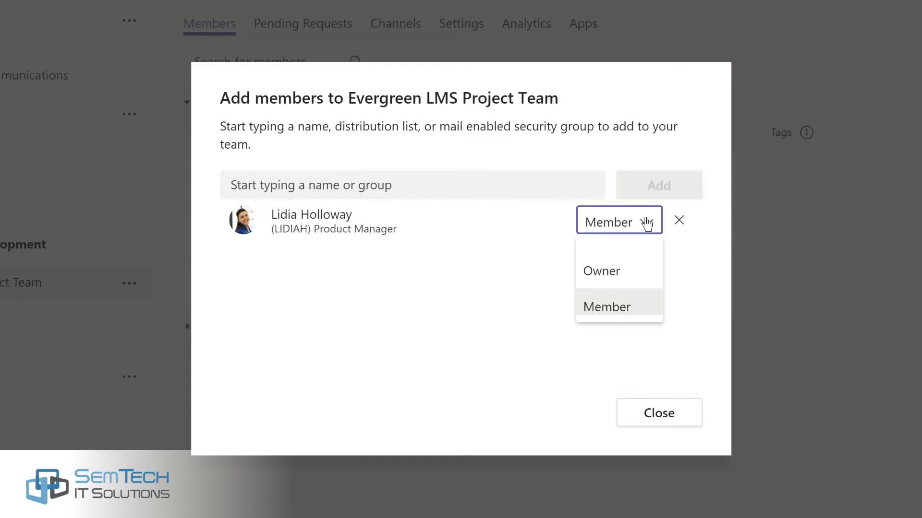
click(610, 270)
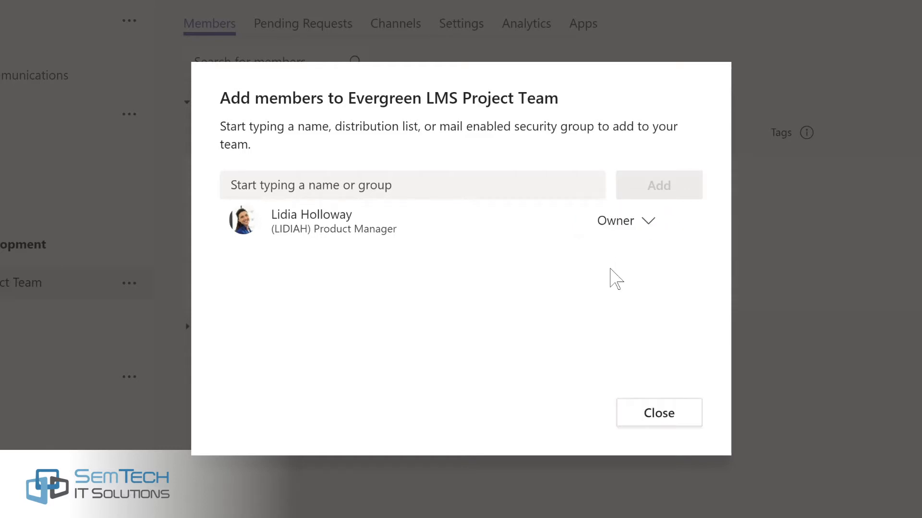
click(658, 415)
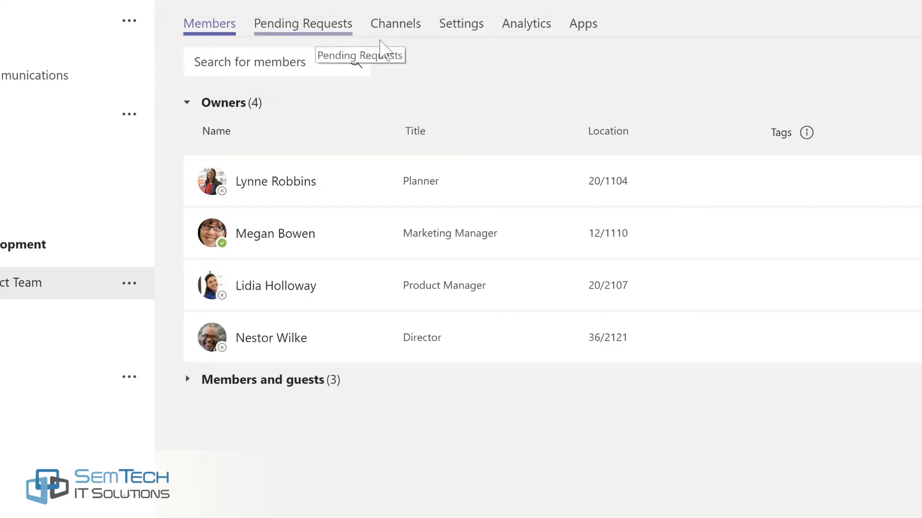
click(396, 29)
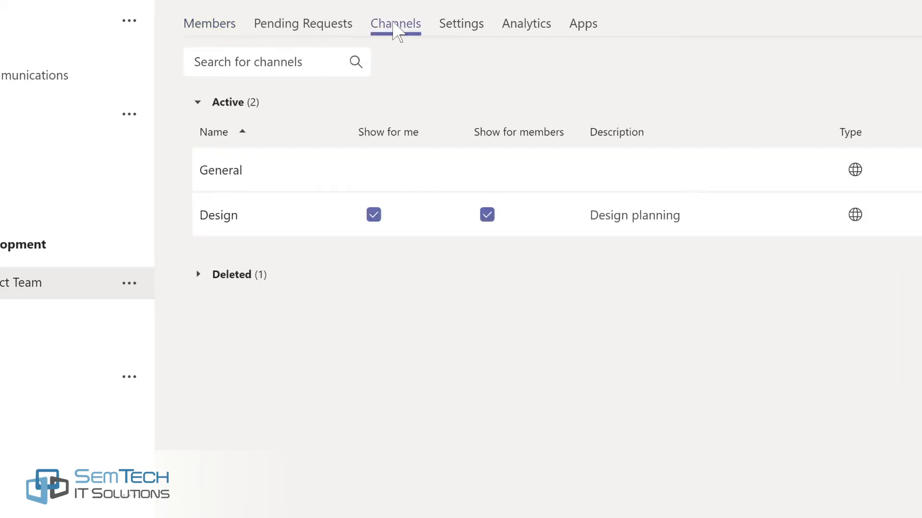
click(455, 27)
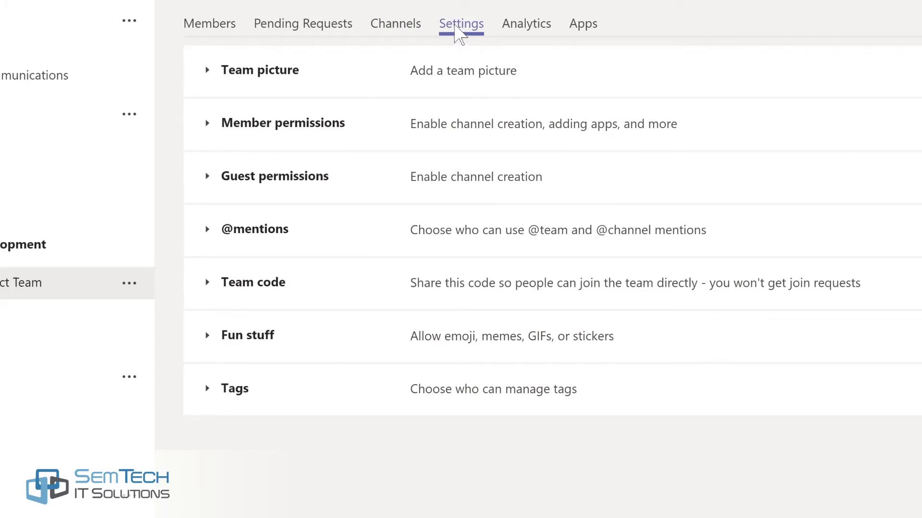
click(254, 78)
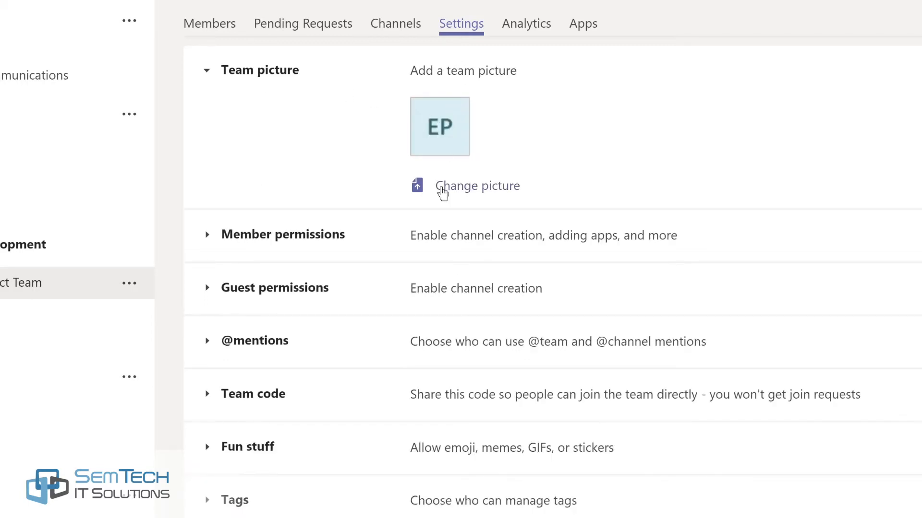
click(442, 192)
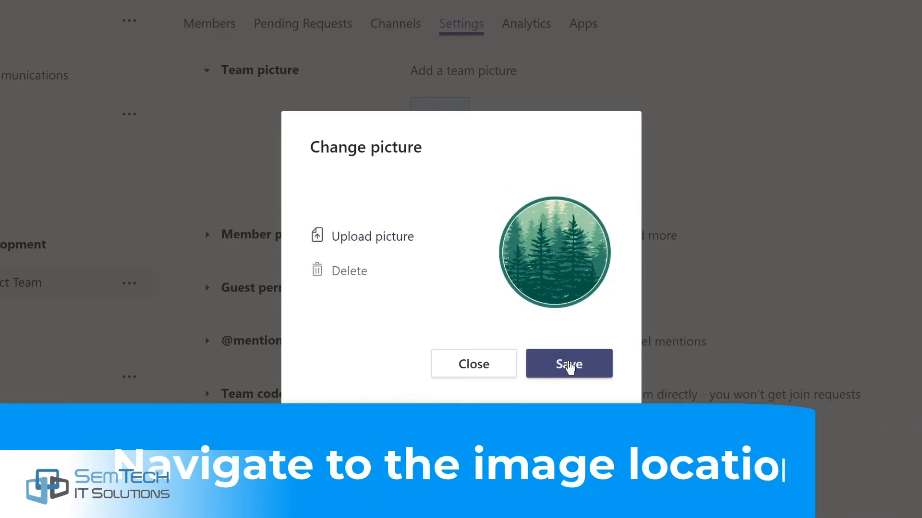
click(568, 365)
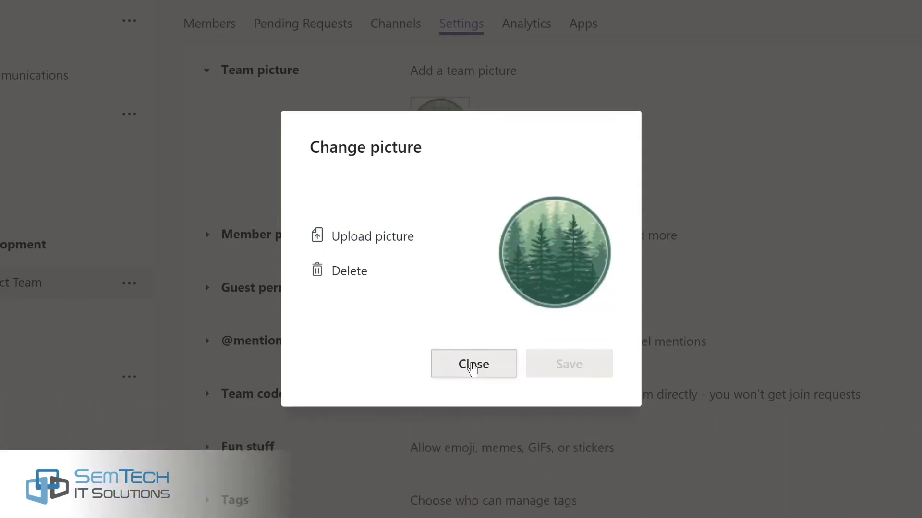
click(473, 364)
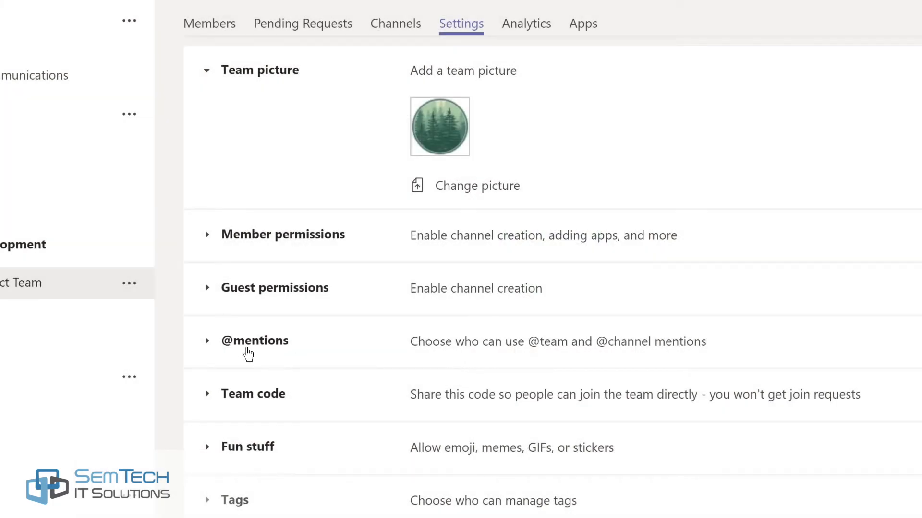
click(247, 344)
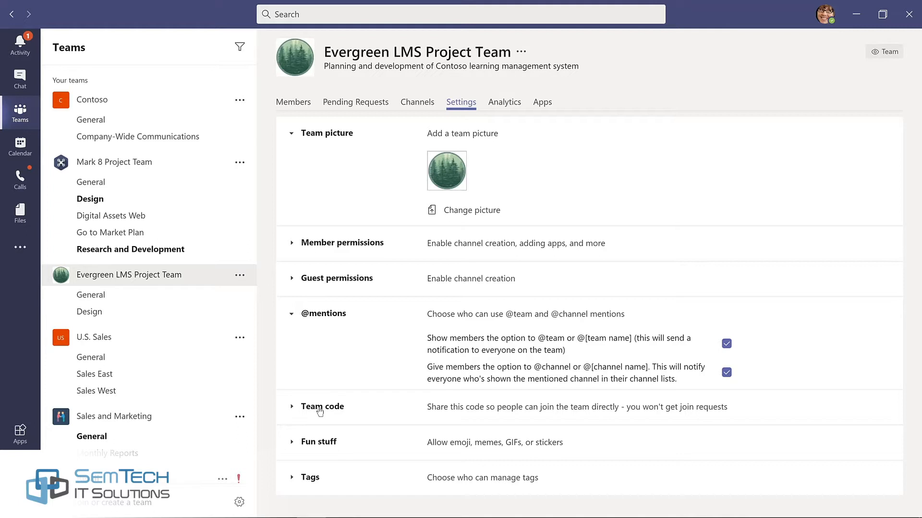
click(322, 444)
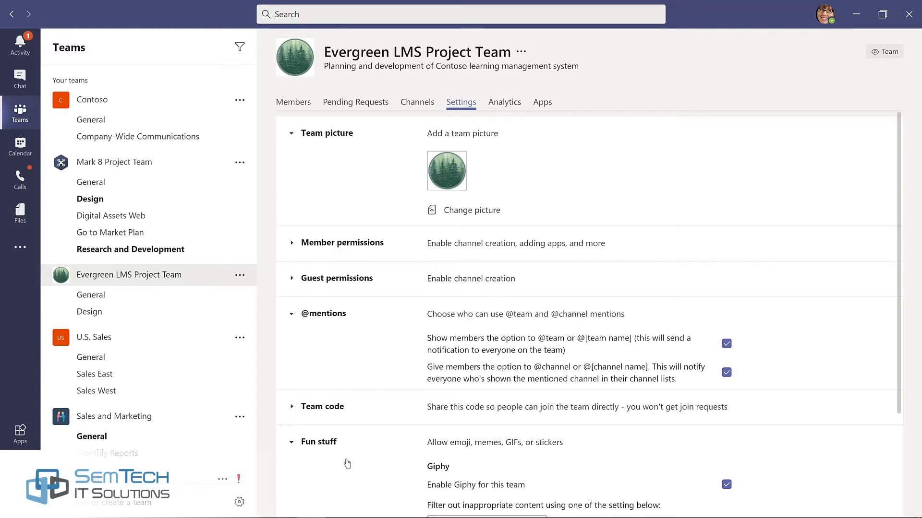
scroll(349, 463, down, 1)
scroll(349, 464, down, 2)
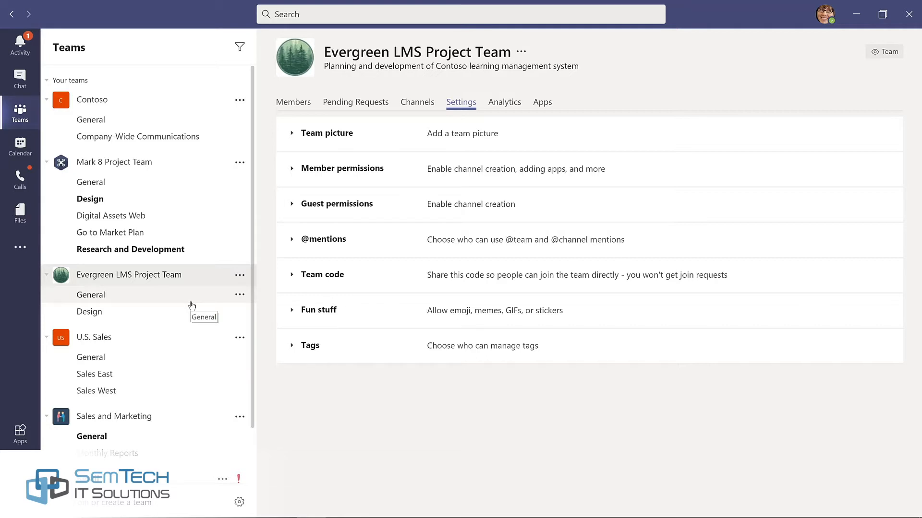
Hide the Retail team from the teams list
scroll(219, 407, down, 2)
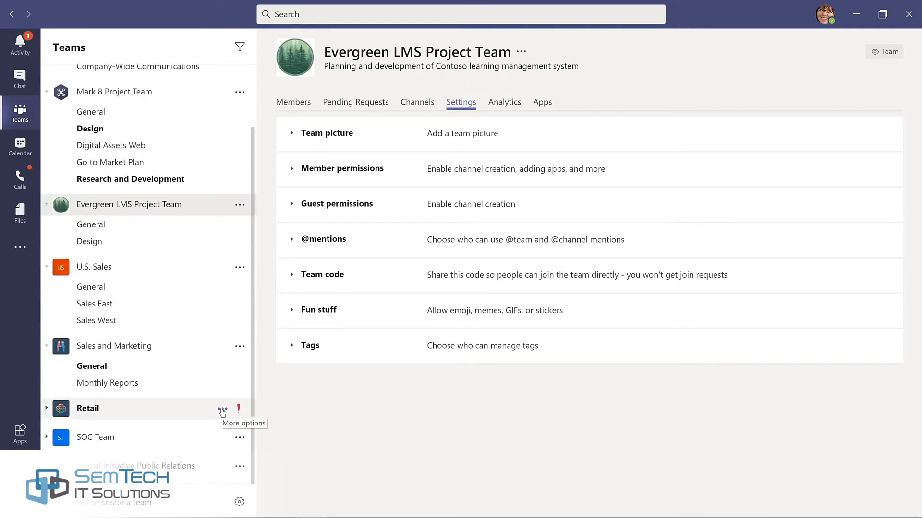
click(223, 410)
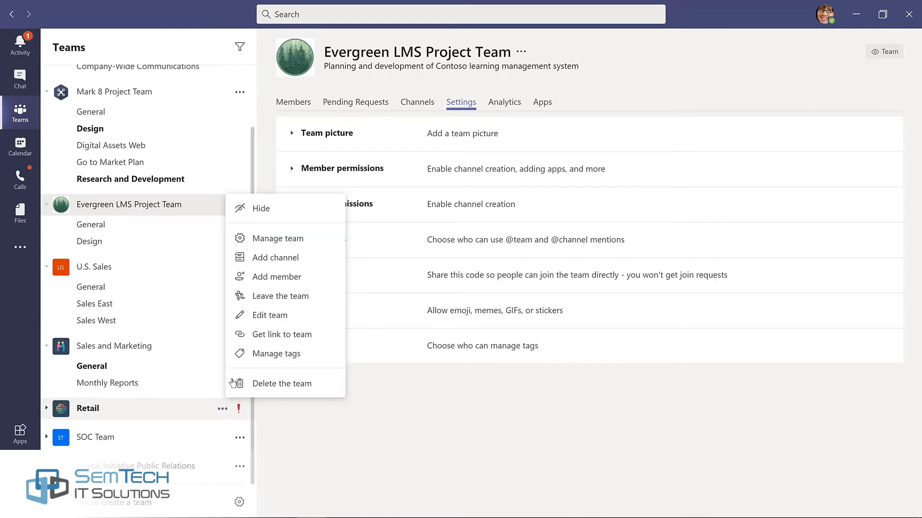
click(260, 209)
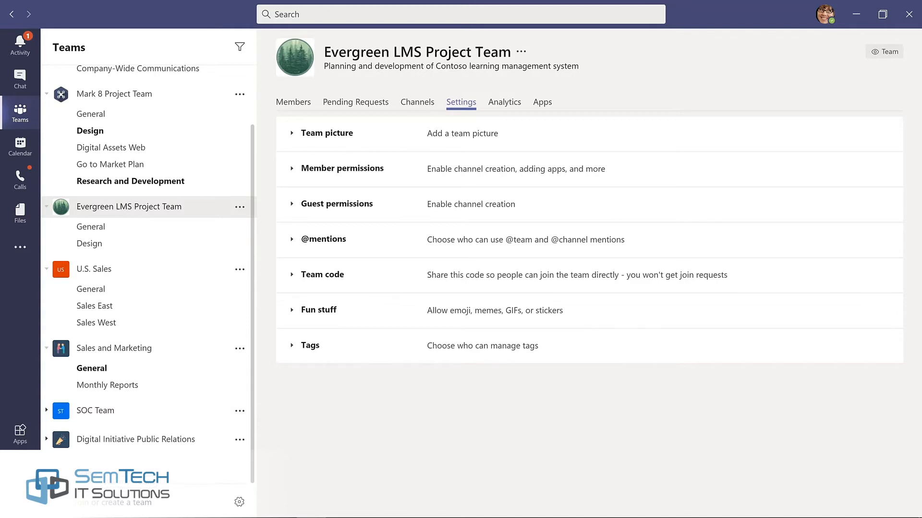
Expand the hidden teams and show the Retail team in the main teams list again
click(73, 474)
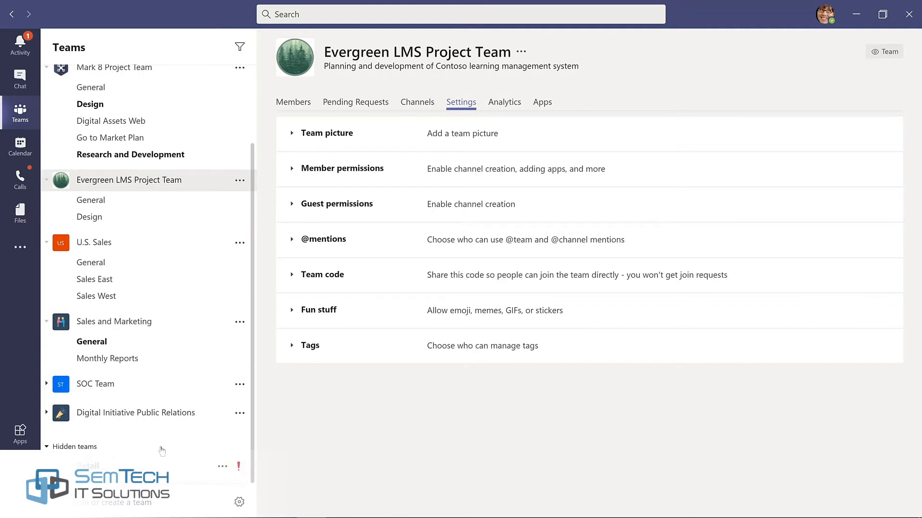
click(222, 467)
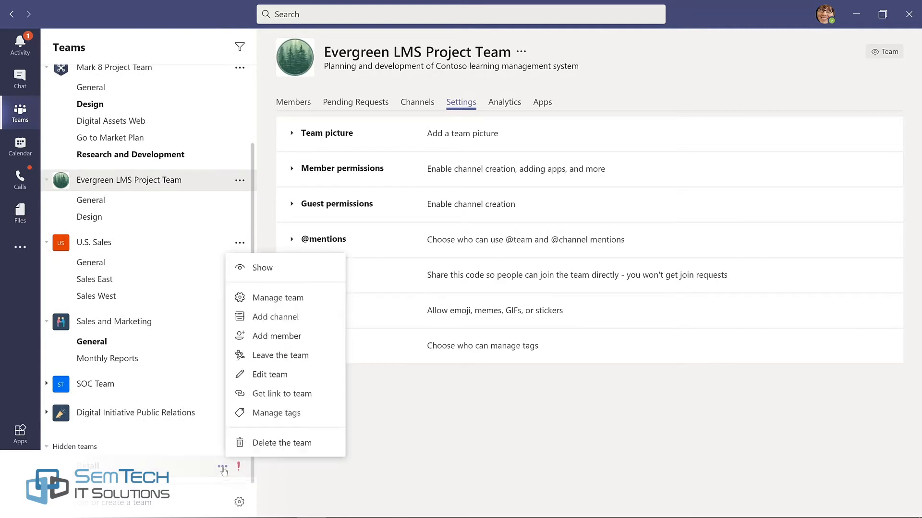
click(261, 269)
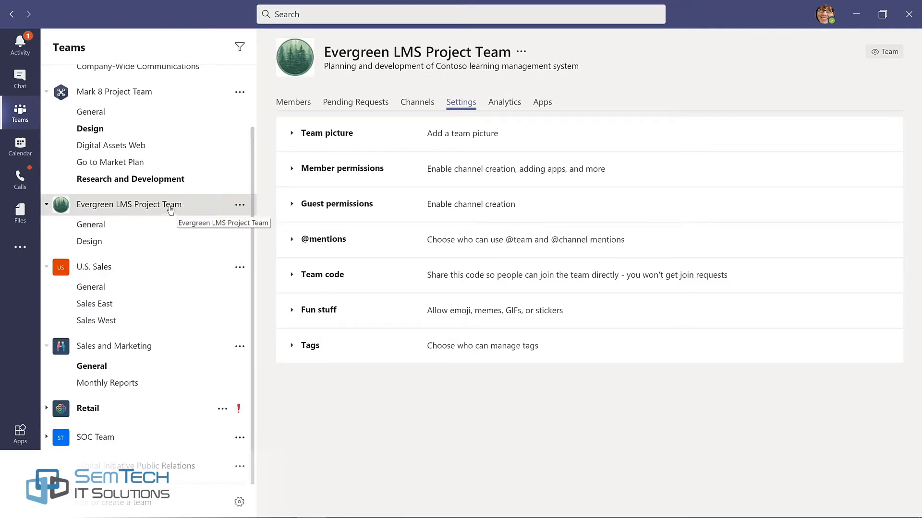
Move the Evergreen LMS Project Team above the Mark 8 Project Team in the teams list
drag(171, 210, 163, 113)
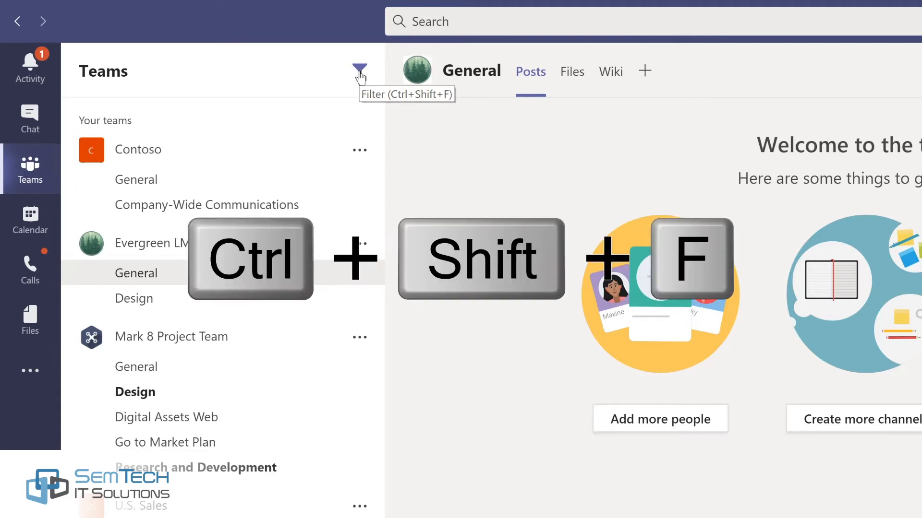
Filter the teams list by "marketing" and by "project"
key(ctrl+shift+f)
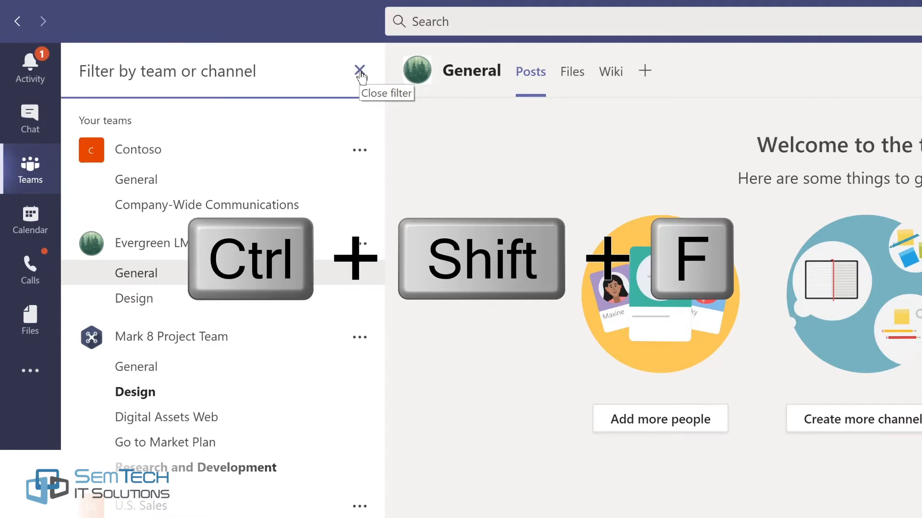
text(marketing)
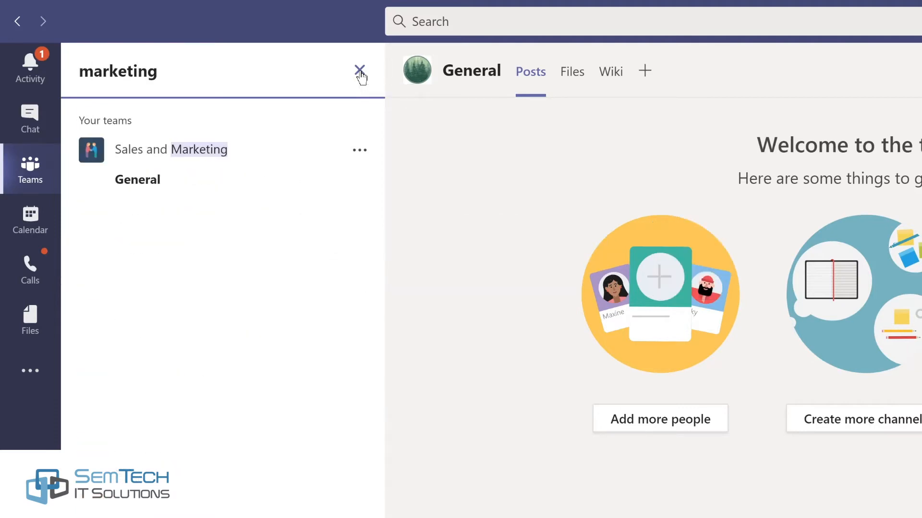
key(ctrl+a)
text(proj)
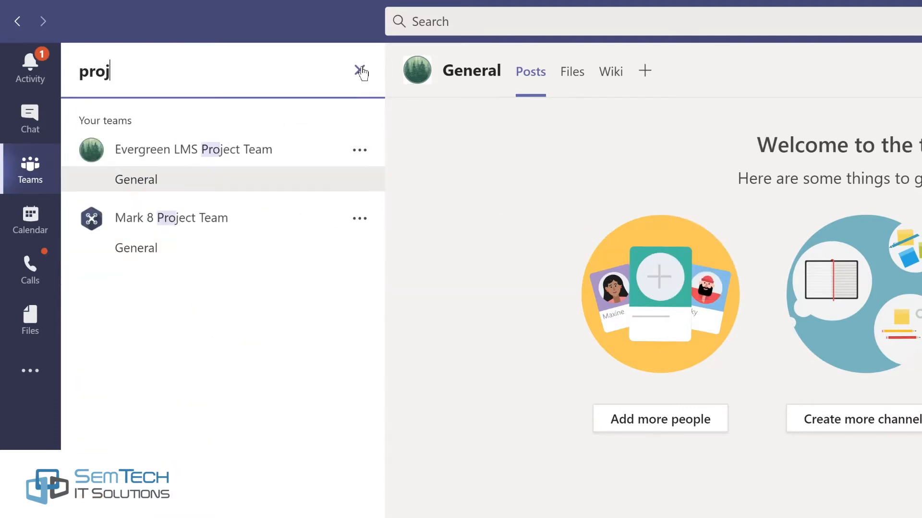
text(ect)
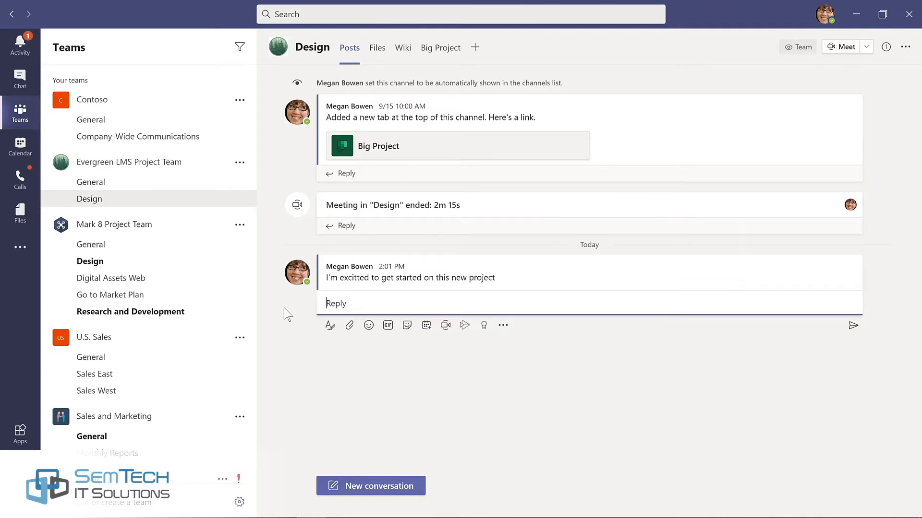
mouse_move(377, 280)
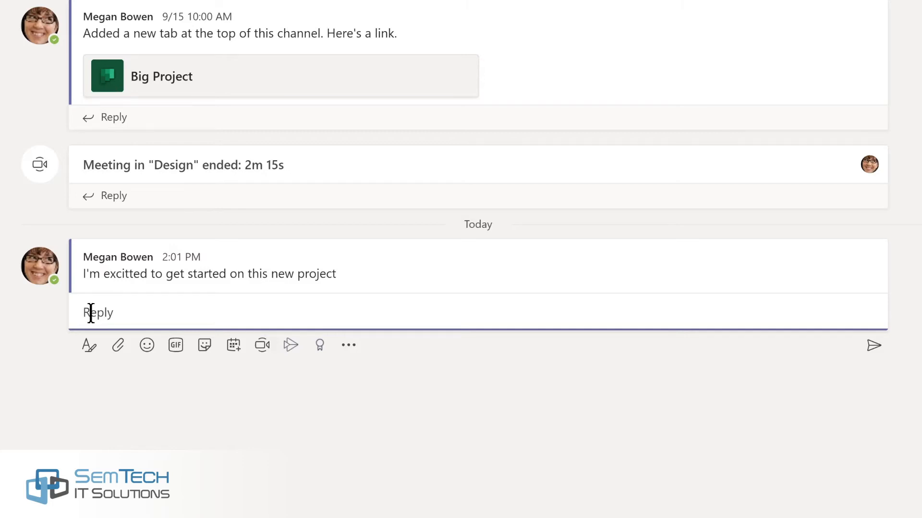
Open the latest message in the Design channel for editing and correct "excitted" to "excited"
click(304, 268)
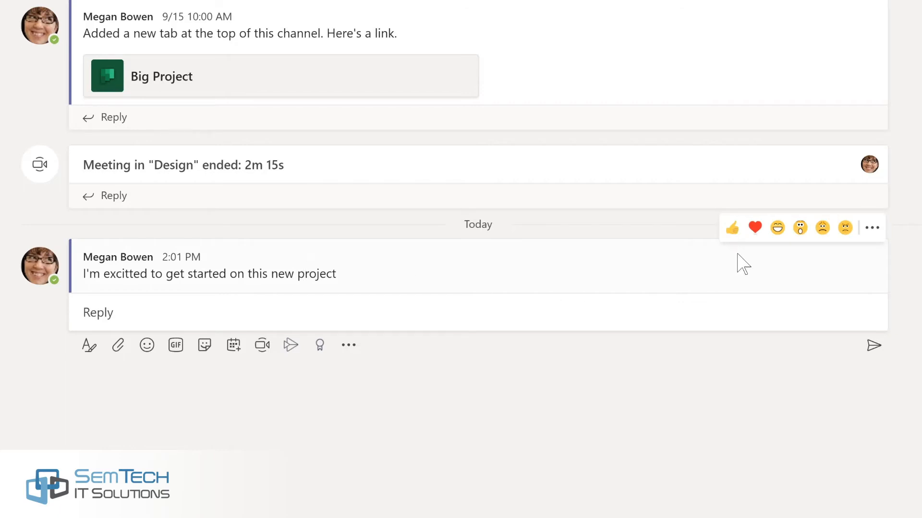
click(872, 230)
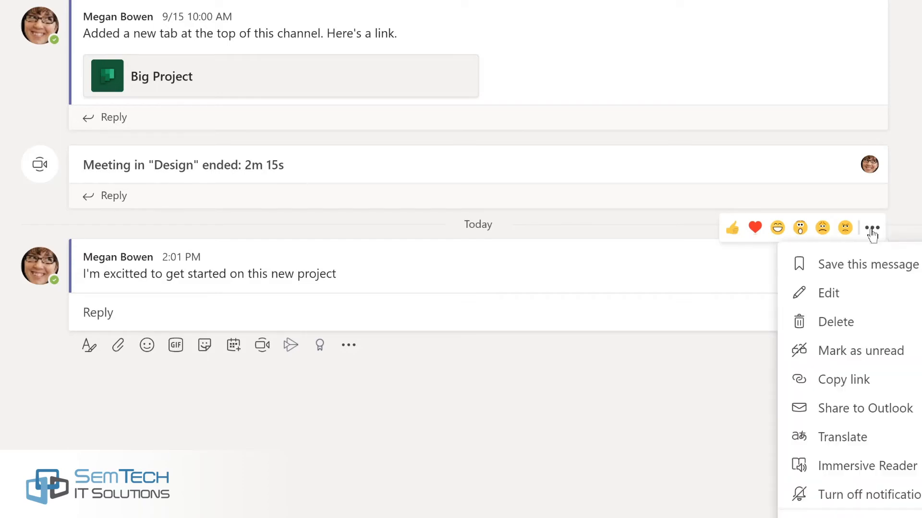
click(855, 294)
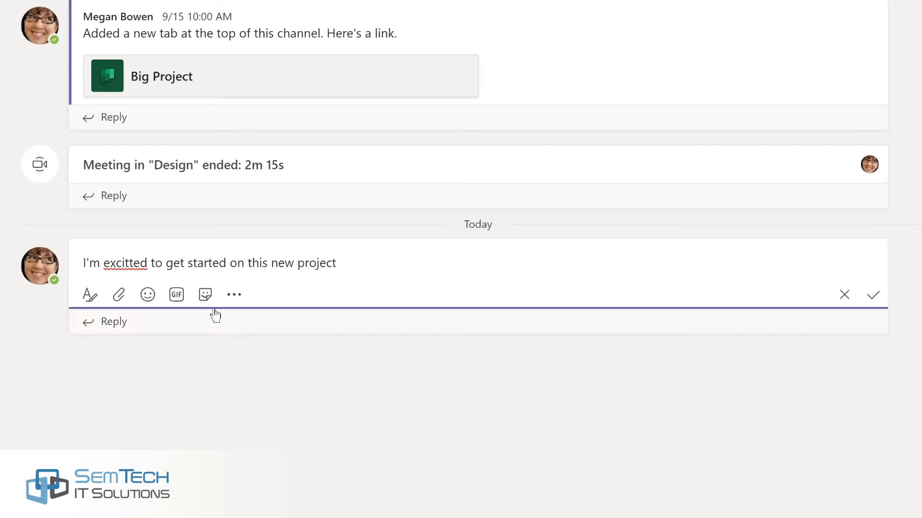
click(126, 263)
key(BackSpace)
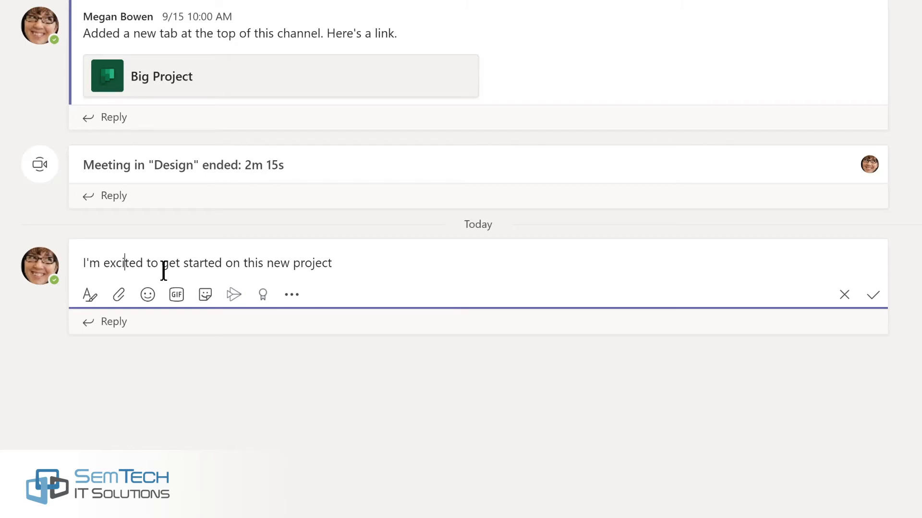
Insert a mention of the Design channel followed by a comma at the start of the message
key(Home)
text(@)
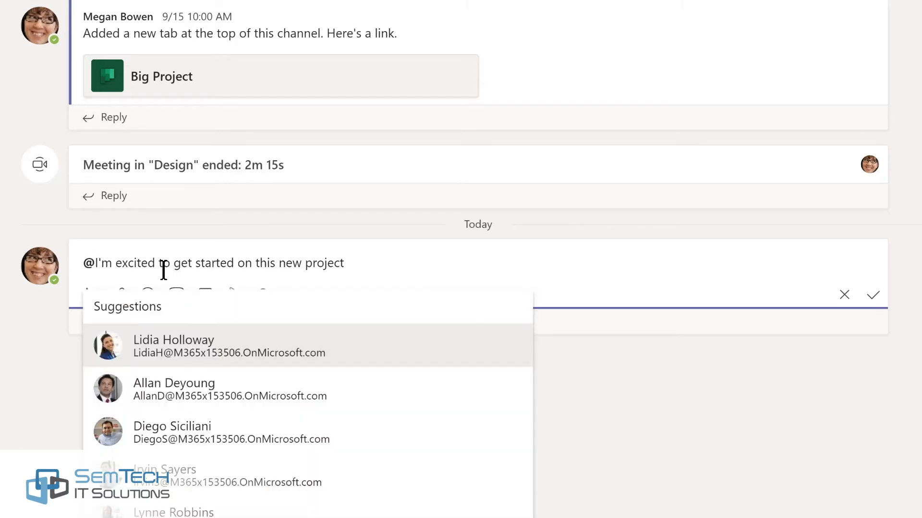
text(de)
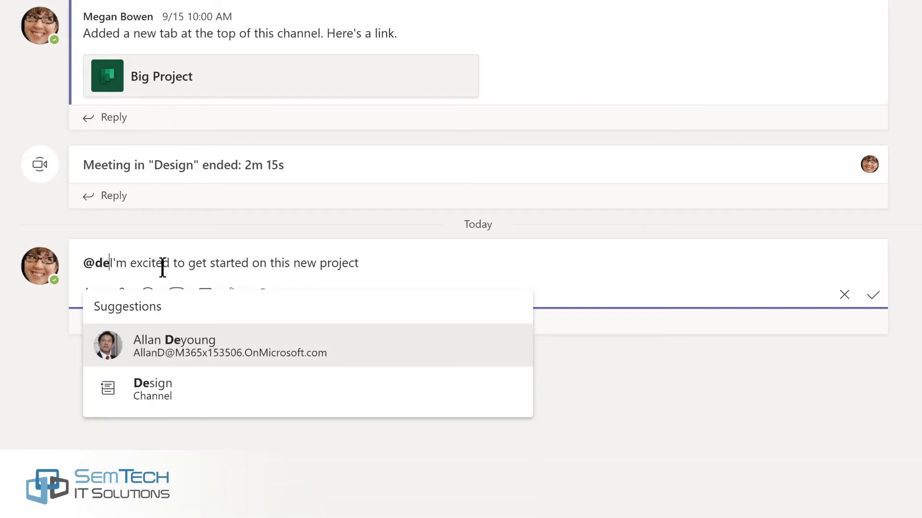
click(144, 386)
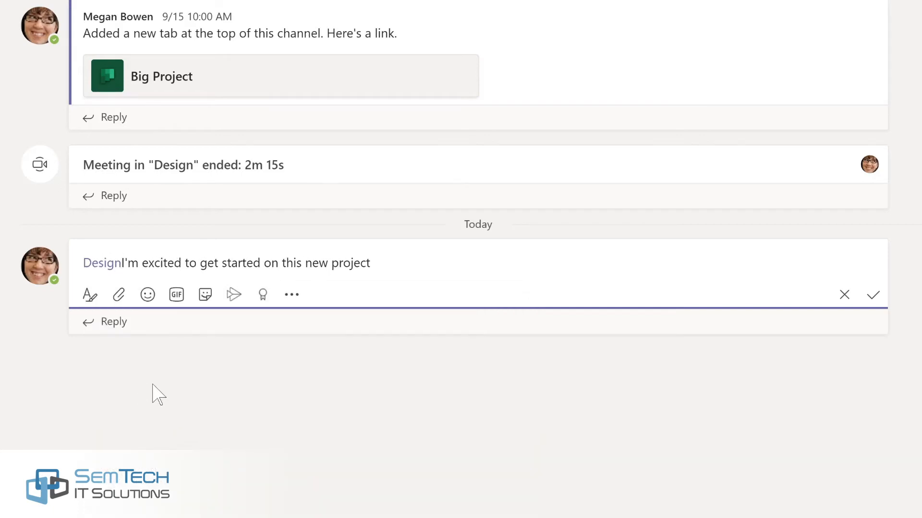
text(,)
Insert "LMS" before "project", end the message with an exclamation mark, and save the edit
click(349, 270)
text(LMS)
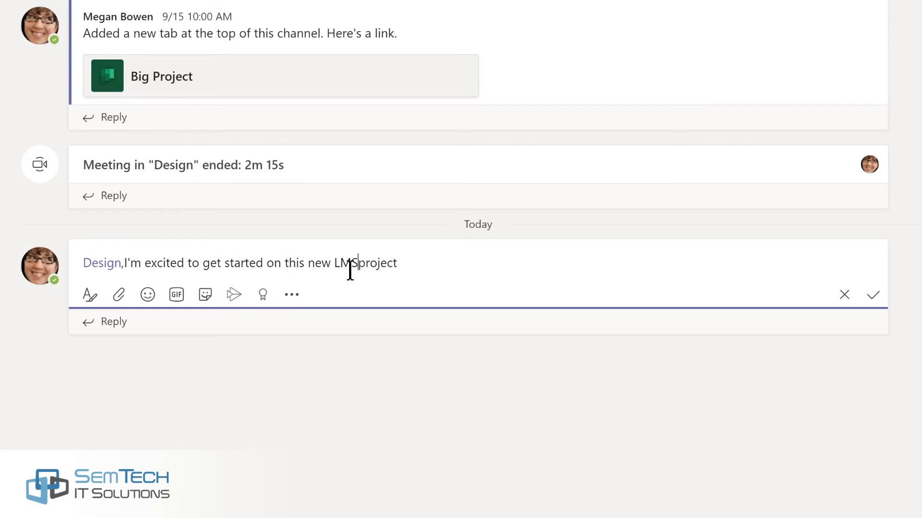
key(End)
text(!)
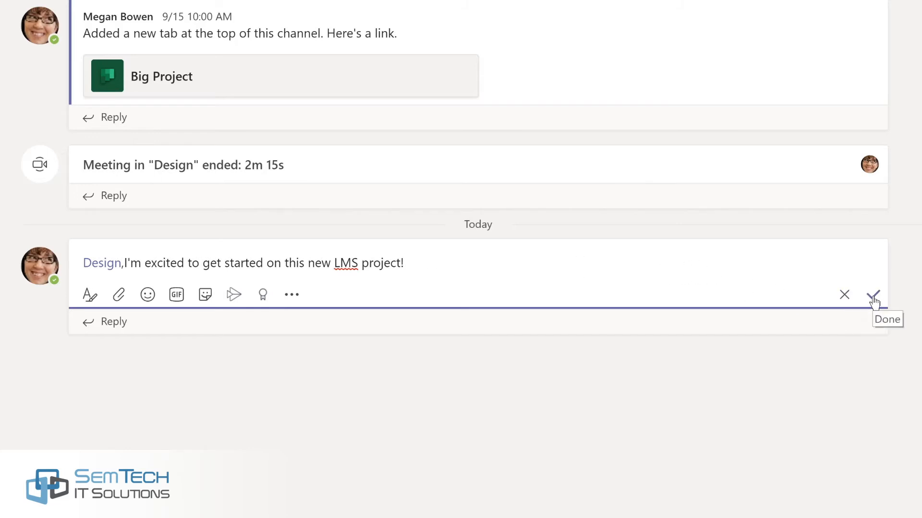
click(873, 298)
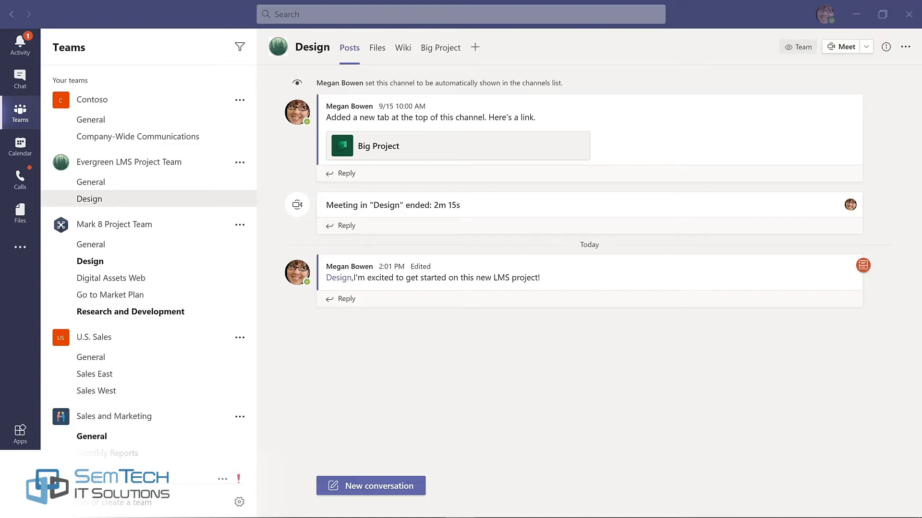
Create a private channel named "Budget and Financials" in the Evergreen LMS Project Team
click(239, 163)
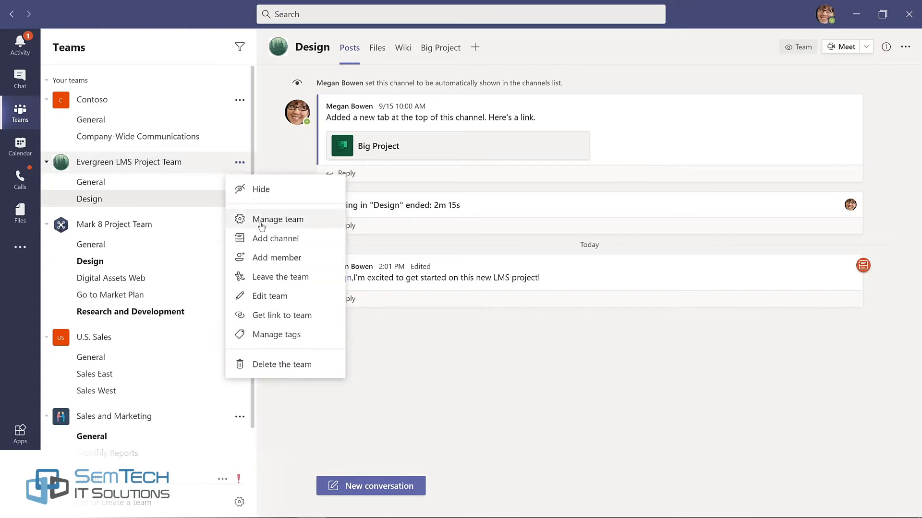
click(267, 242)
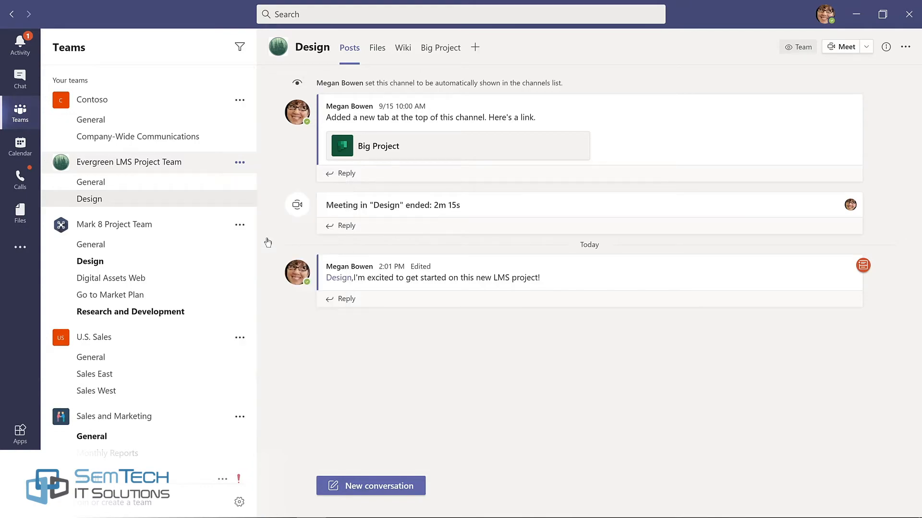
text(Budget and Financials)
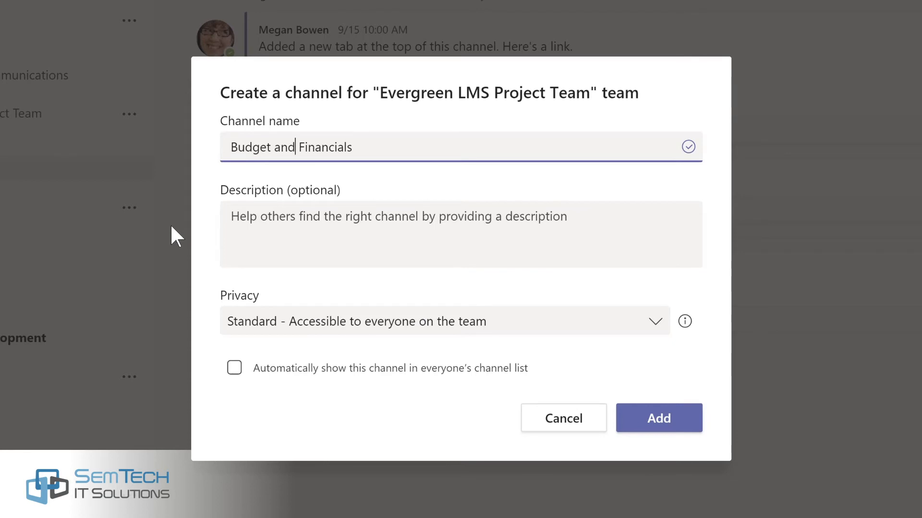
click(655, 325)
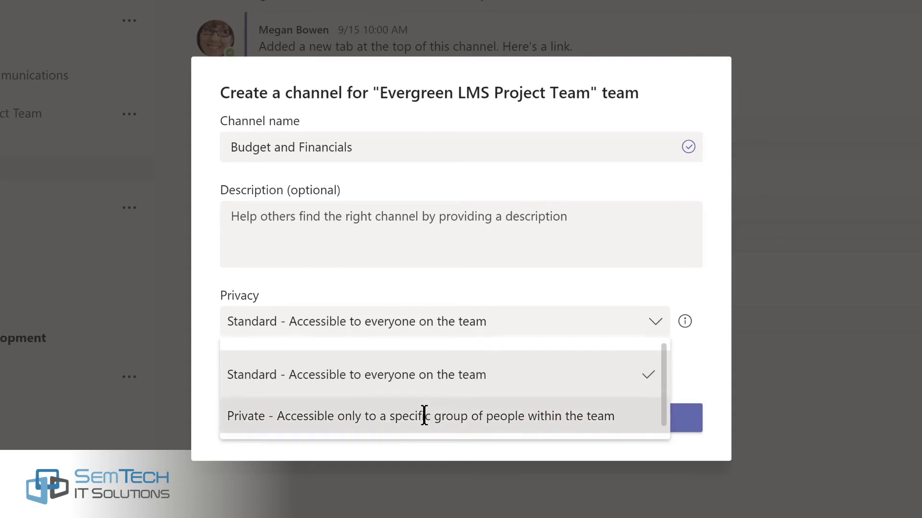
click(425, 415)
click(645, 427)
Add the product manager and the director as members of the Budget and Financials channel
text(lidia)
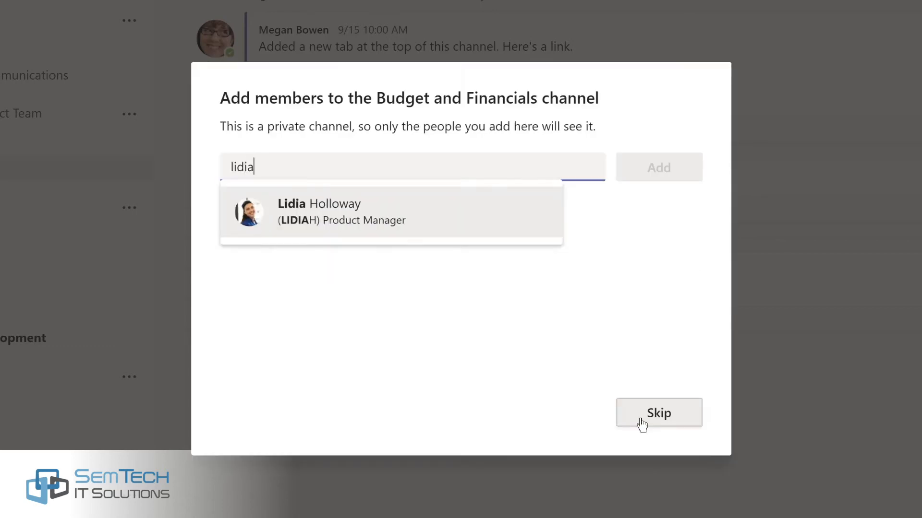
key(Return)
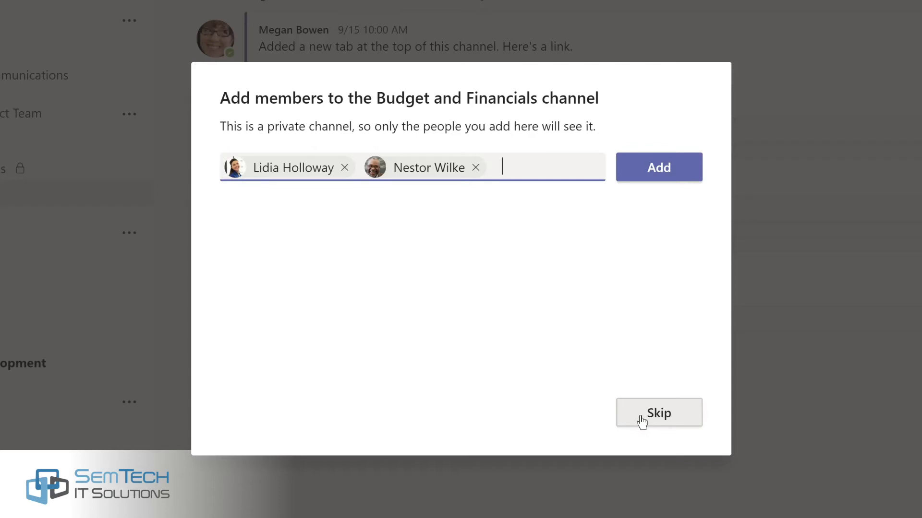
click(647, 173)
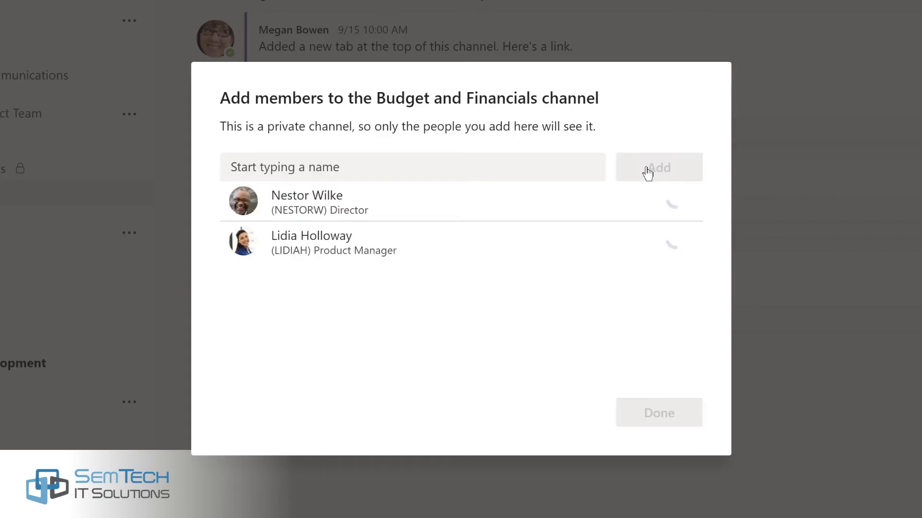
Set both new members' roles to Owner and finish setting up the channel's membership
click(648, 204)
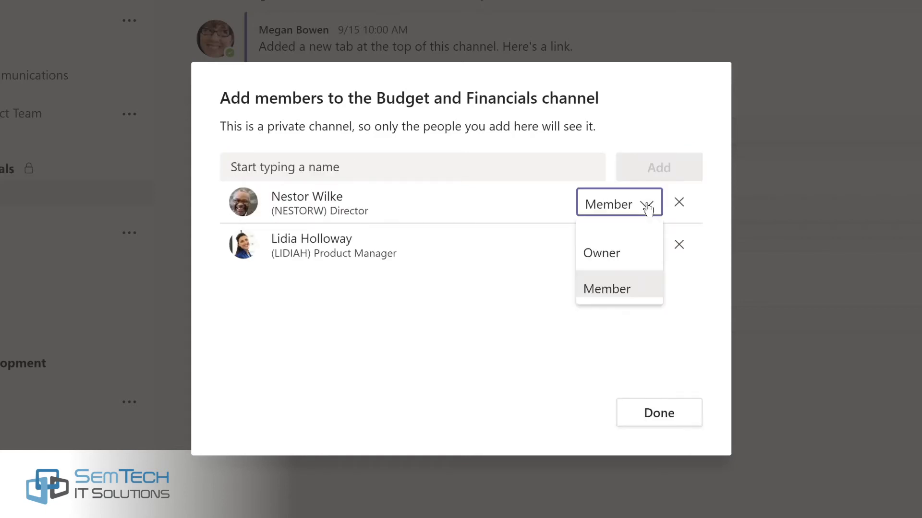
click(618, 251)
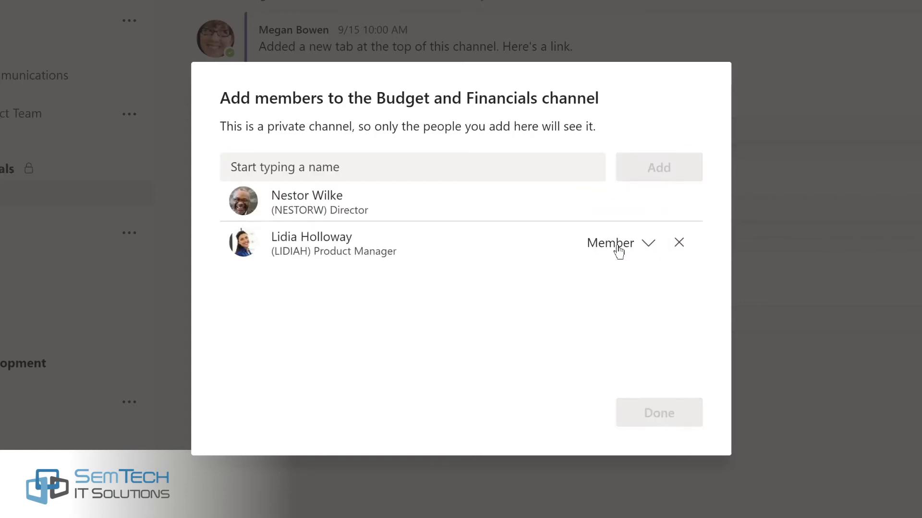
click(647, 244)
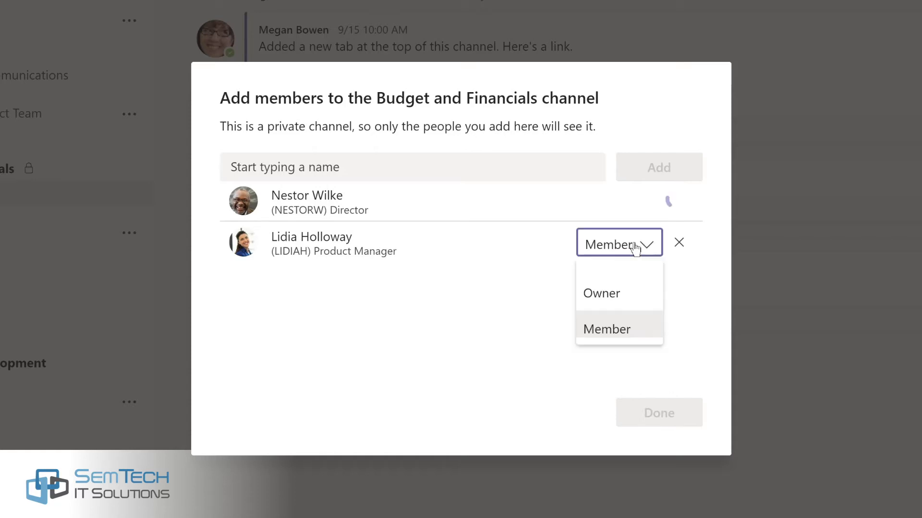
click(604, 292)
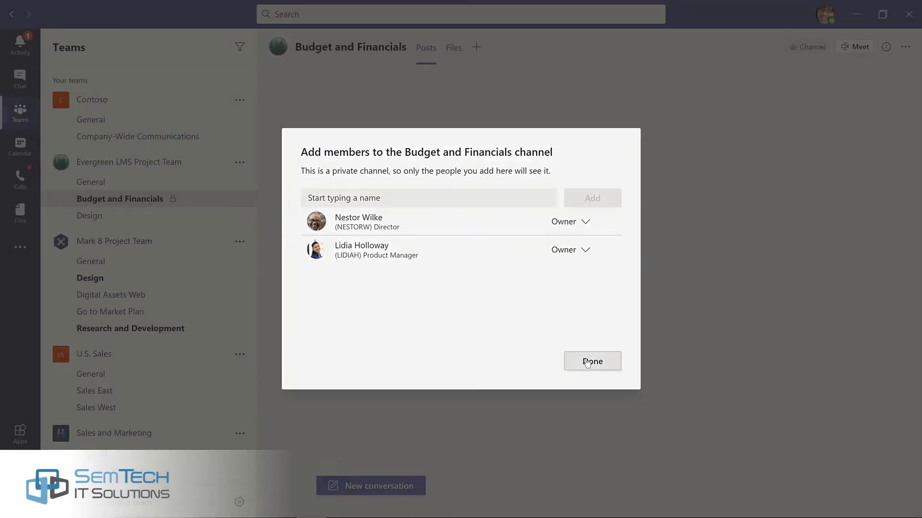
click(587, 362)
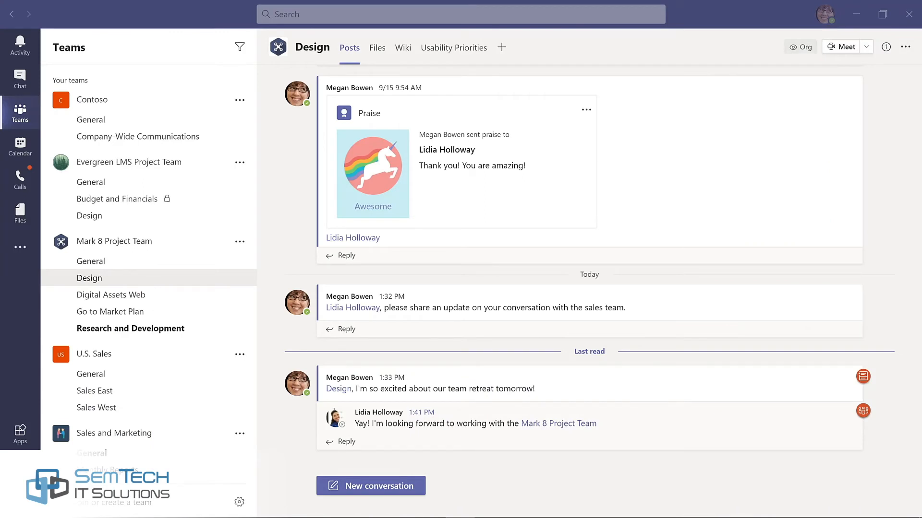
Make the Contoso Marketing Principles-2021 presentation a tab in the Mark 8 Project Team's Design channel, and compare it with the Usability Priorities tab
click(377, 48)
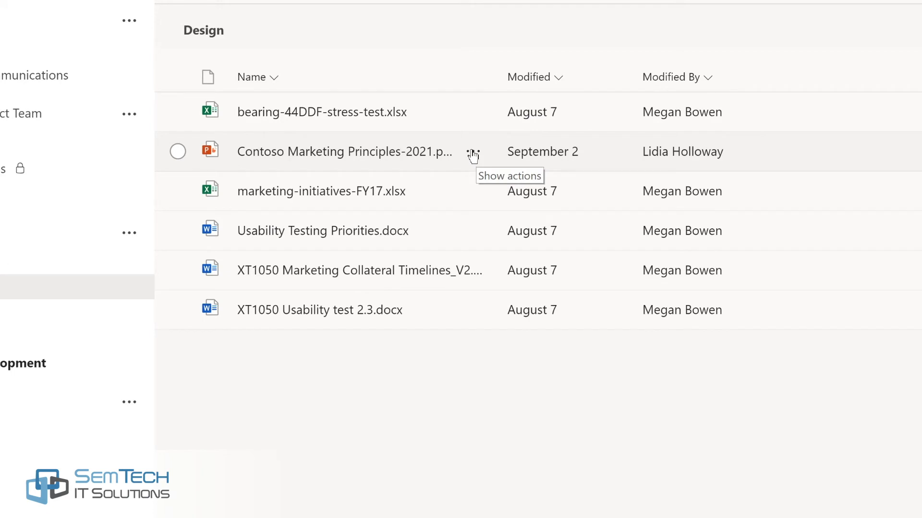
click(473, 153)
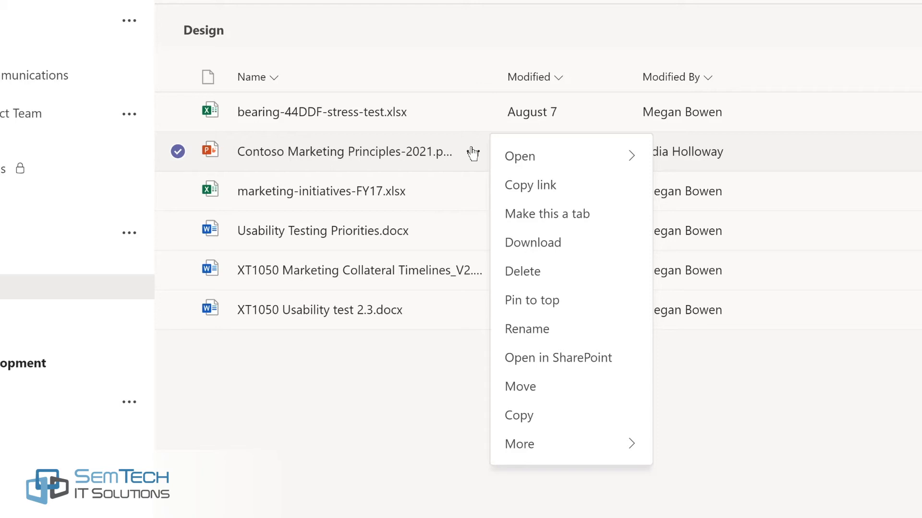
click(544, 215)
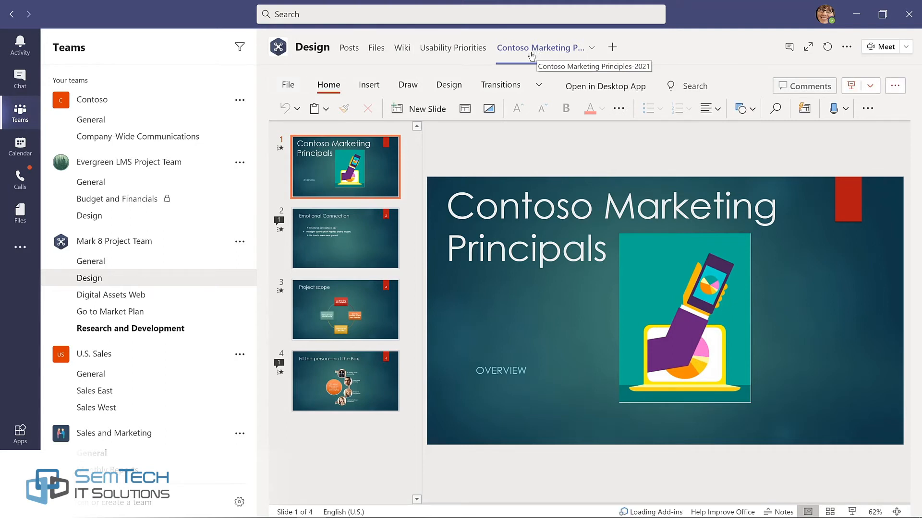
click(437, 48)
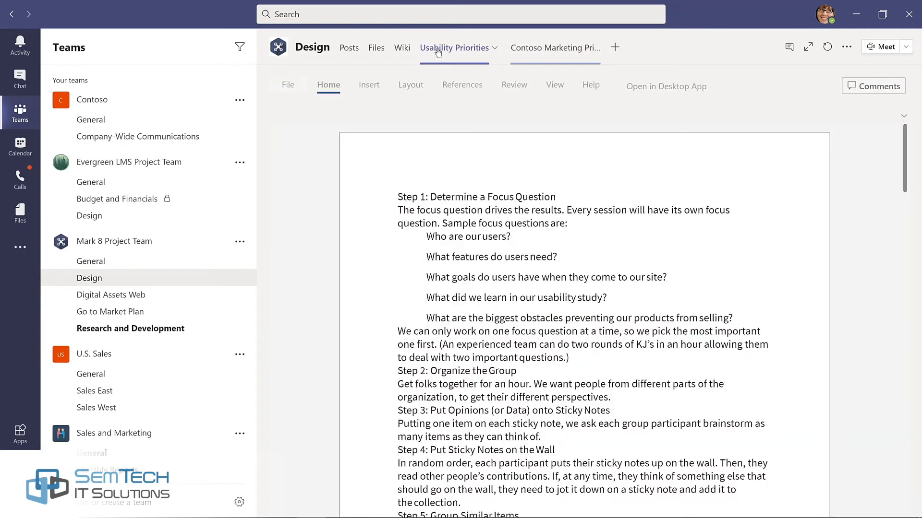
click(575, 56)
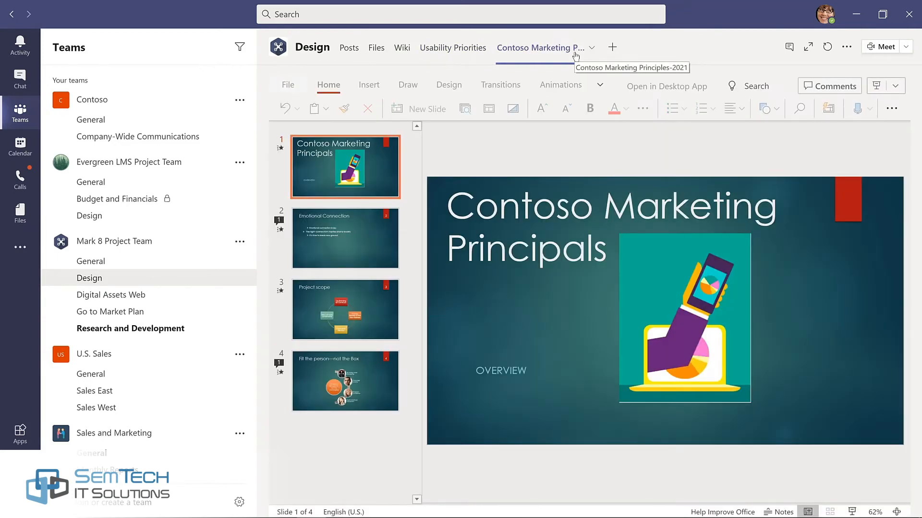
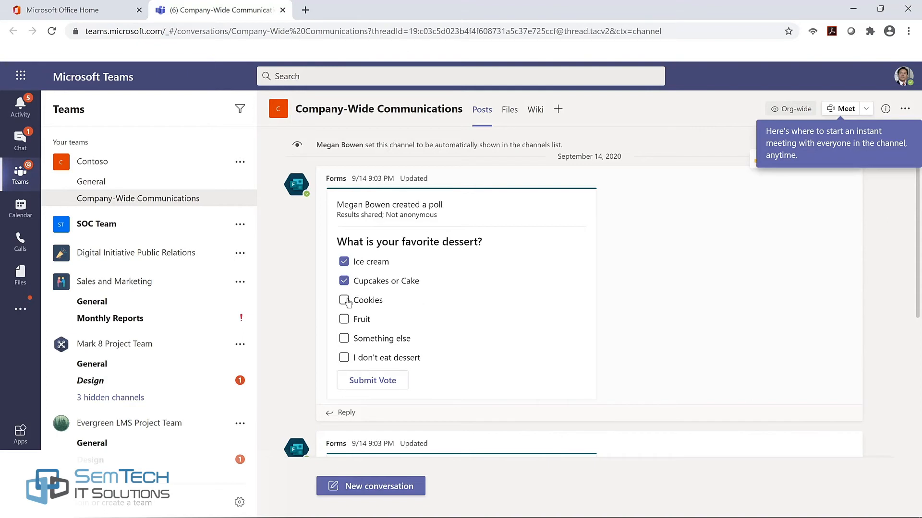
Add Cookies to the choices in the favorite dessert poll and submit the vote
click(345, 300)
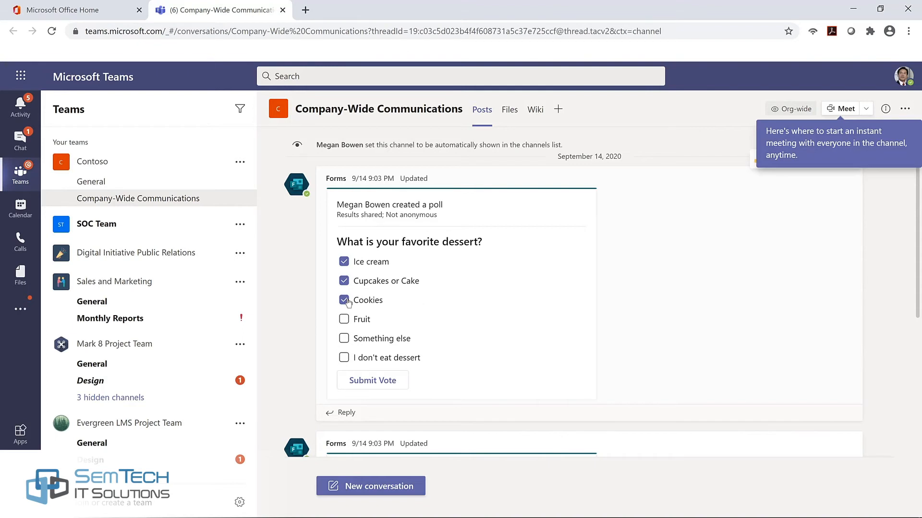
click(375, 381)
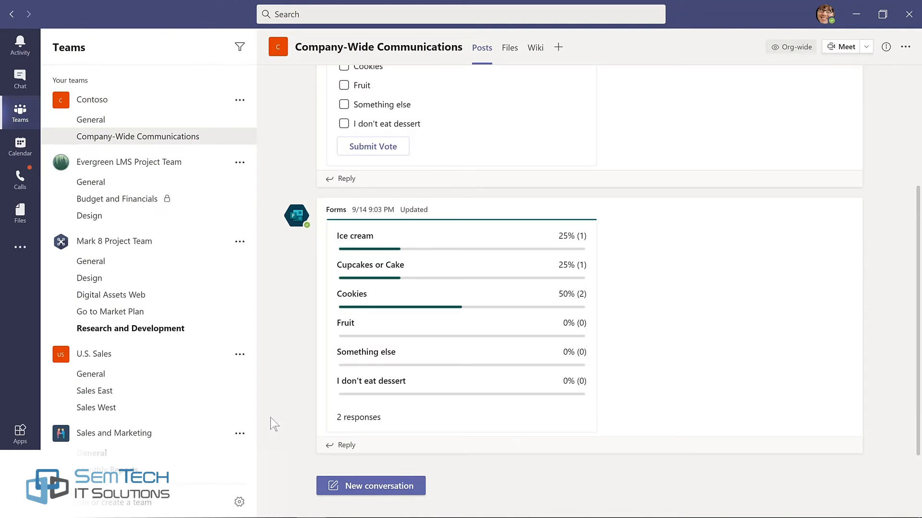
Start a new Forms poll in the Company-Wide Communications channel with the question "How much do you like Microsoft Teams?"
click(375, 485)
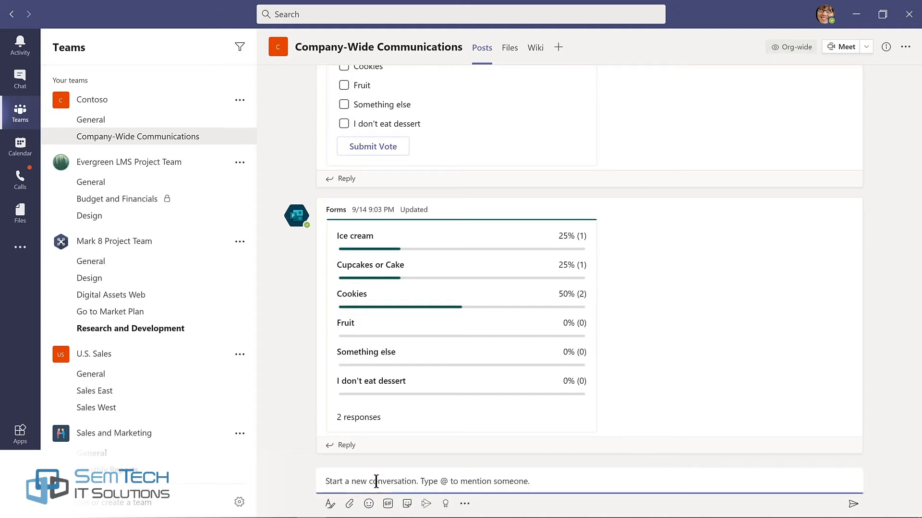
click(464, 504)
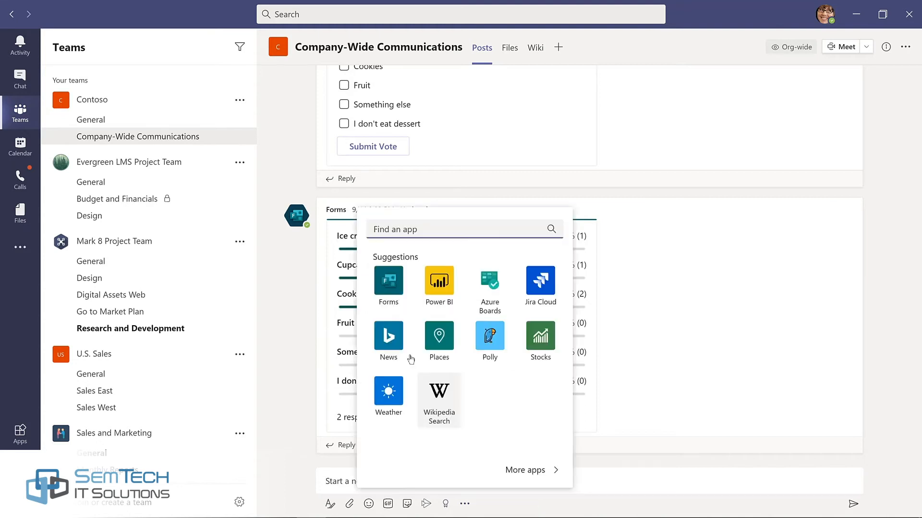
click(389, 281)
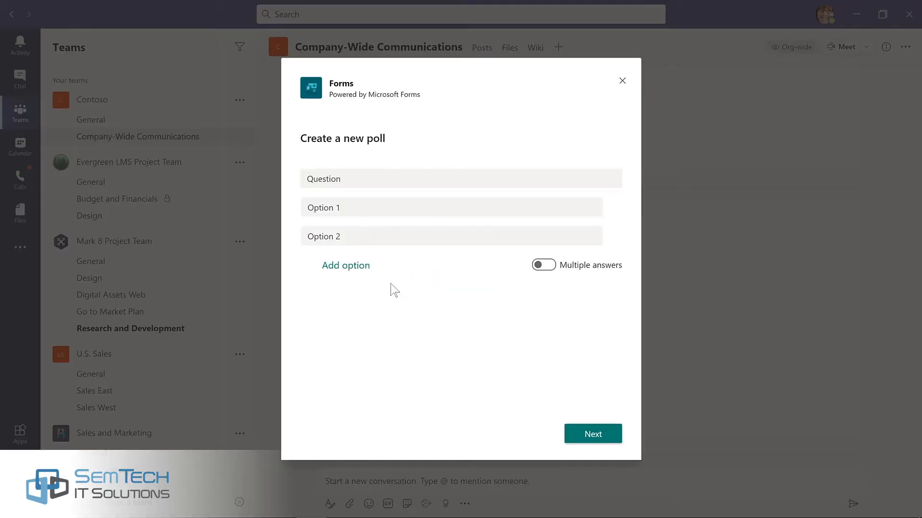
click(352, 178)
text(Ho)
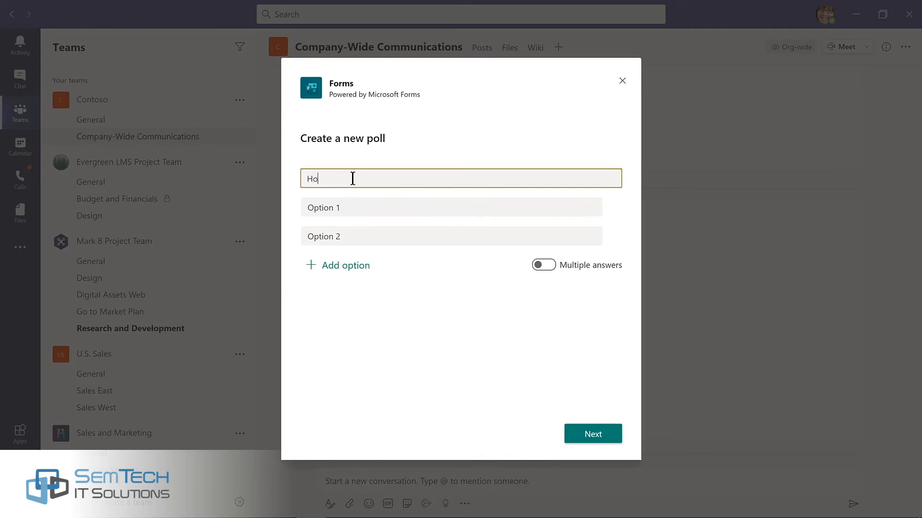
text(w much do you like Microsoft Teams?)
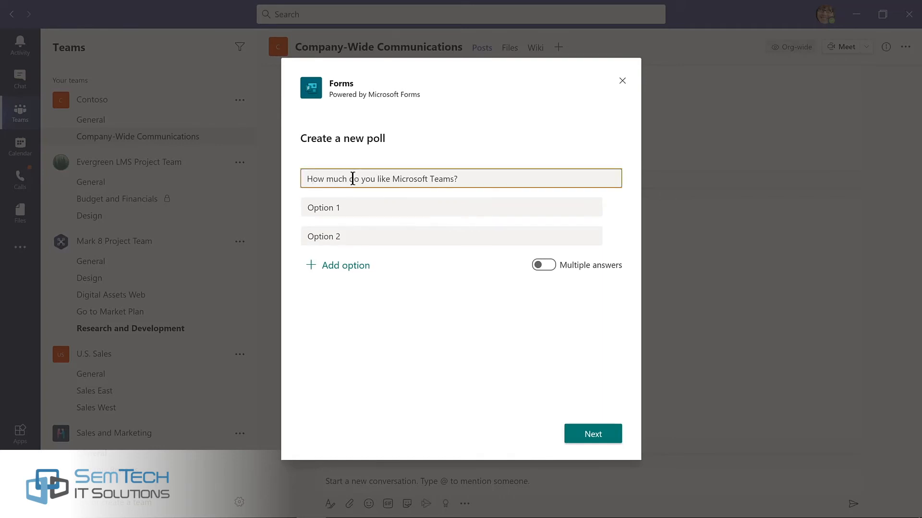
Fill in the poll choices "Teams is amazing!" and "Such a big time saver!" and send the poll to the channel
key(Tab)
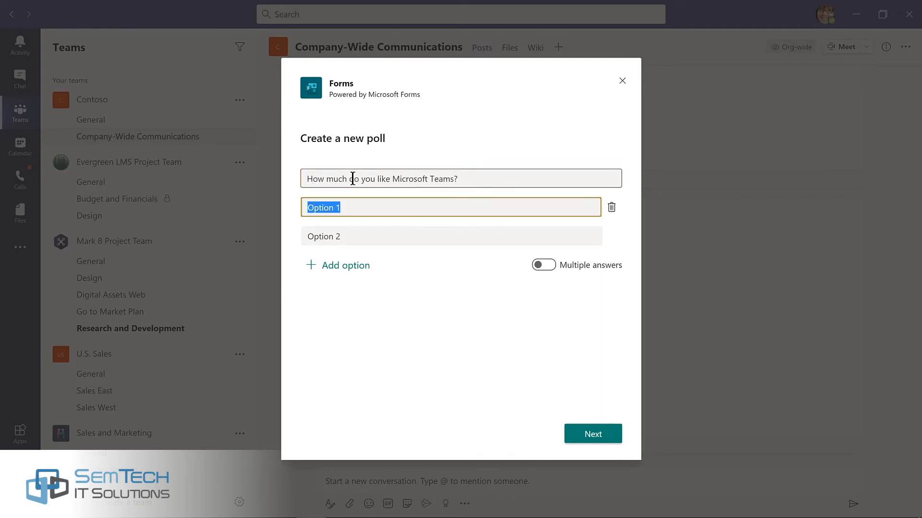
text(Teams is amazing!)
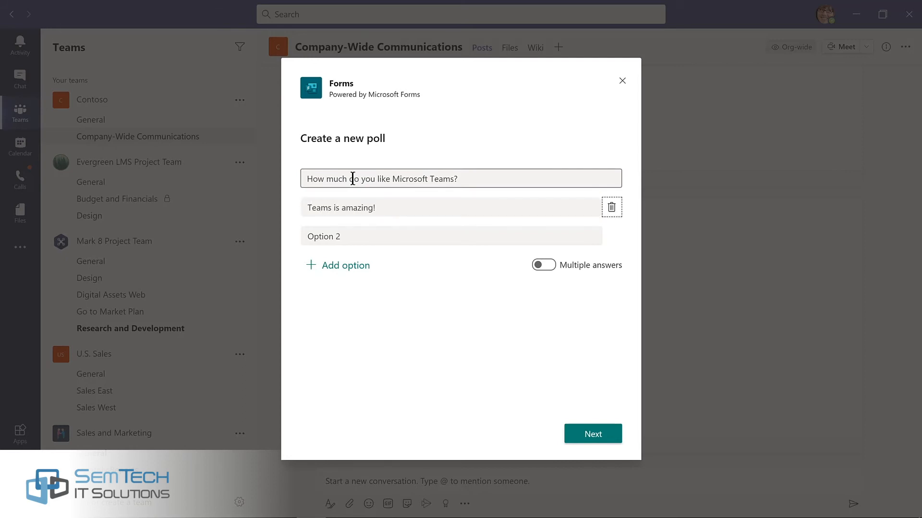
key(Tab)
text(Such a big time saver!)
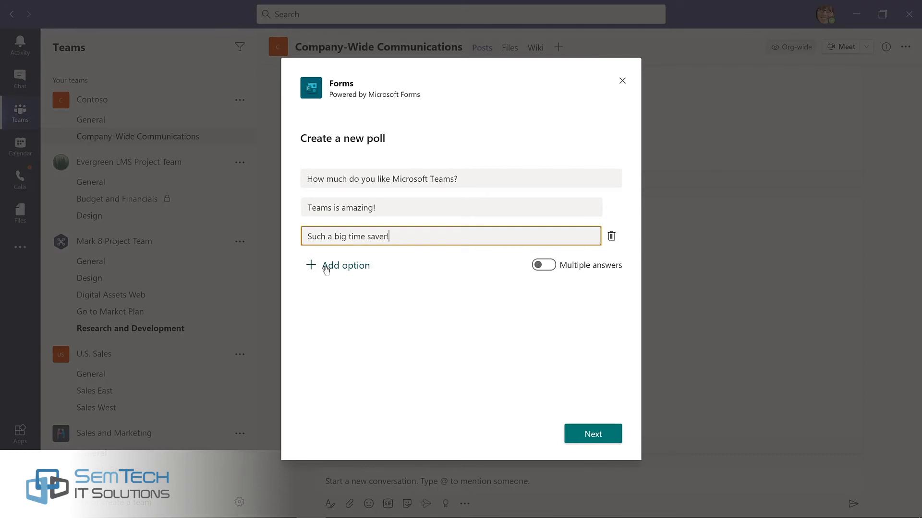
click(586, 440)
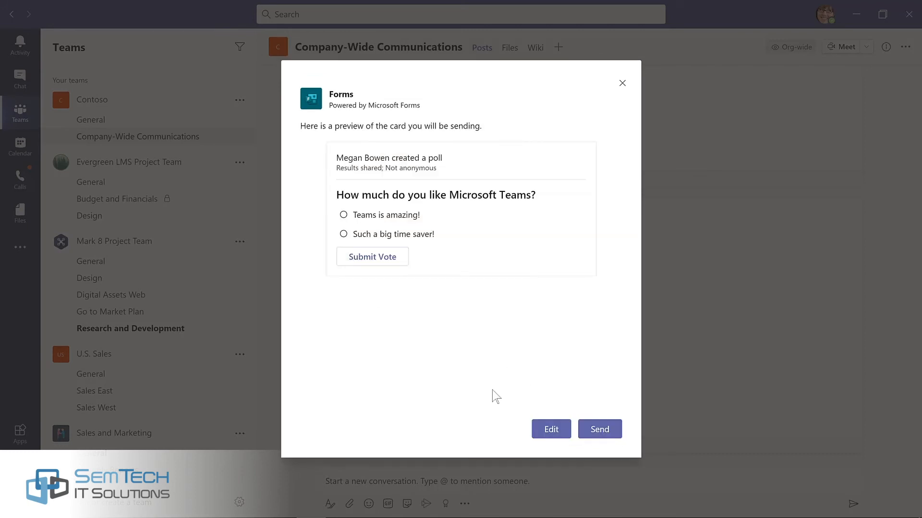
click(600, 434)
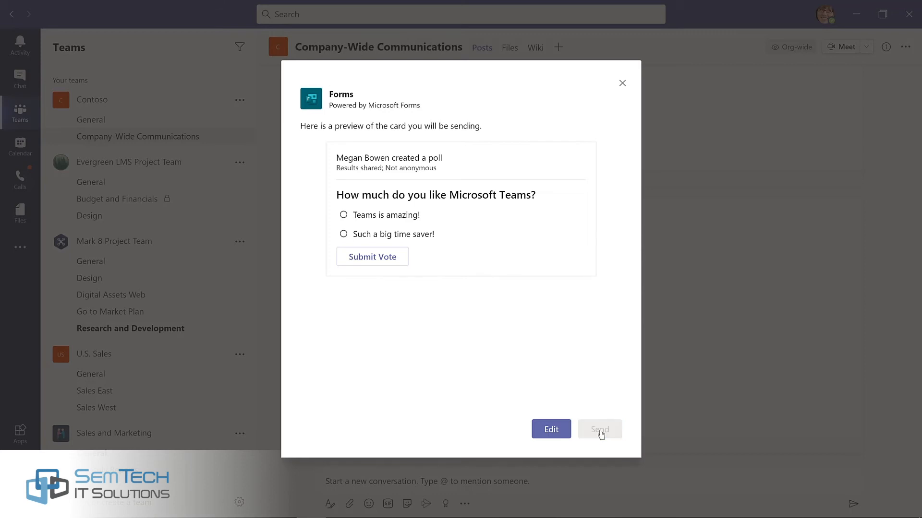
Reply to the new poll with a Contoso team mention and the message "Please complete this poll by Friday!"
click(346, 306)
text(@team)
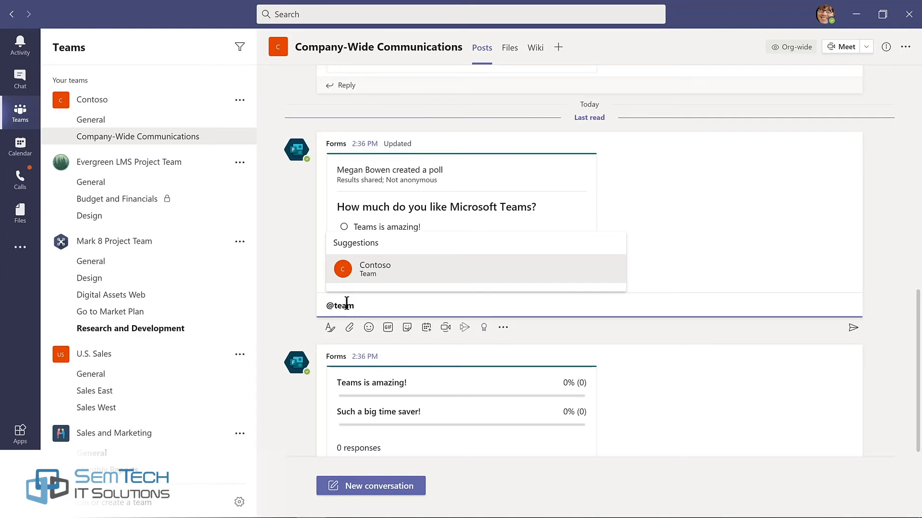
key(Return)
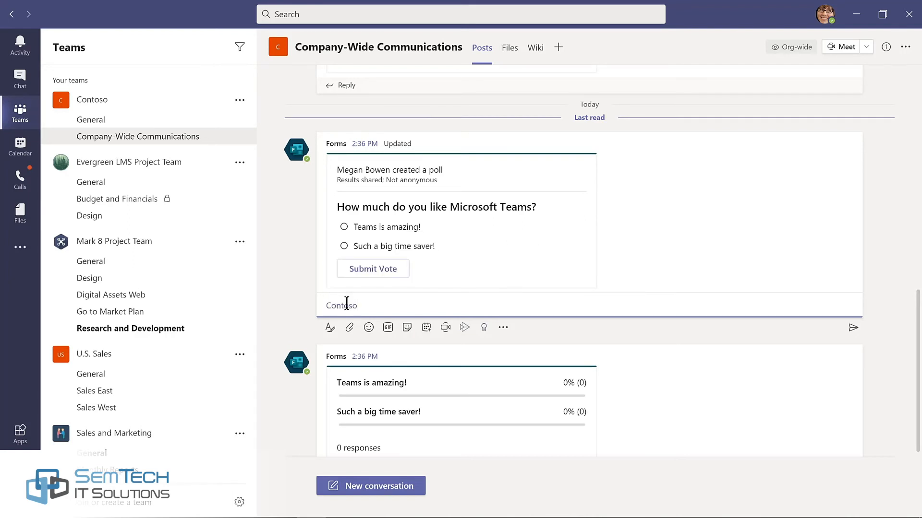
text(Please complete this poll by Friday!)
key(Return)
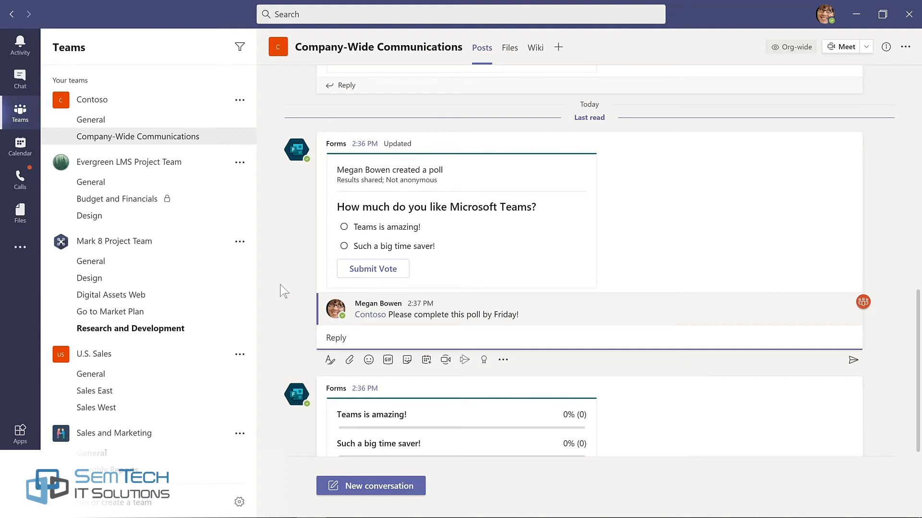
Set the application theme to Dark in the general settings and close the settings
click(826, 16)
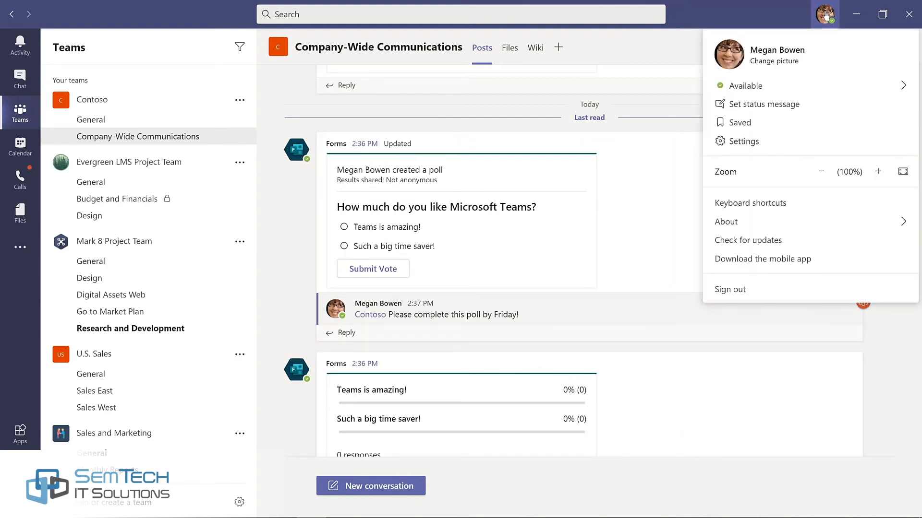
click(746, 142)
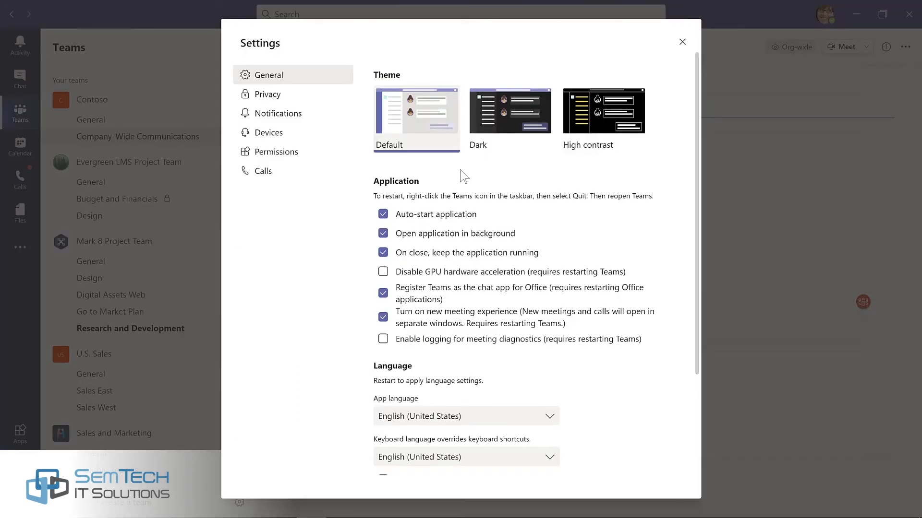
click(509, 115)
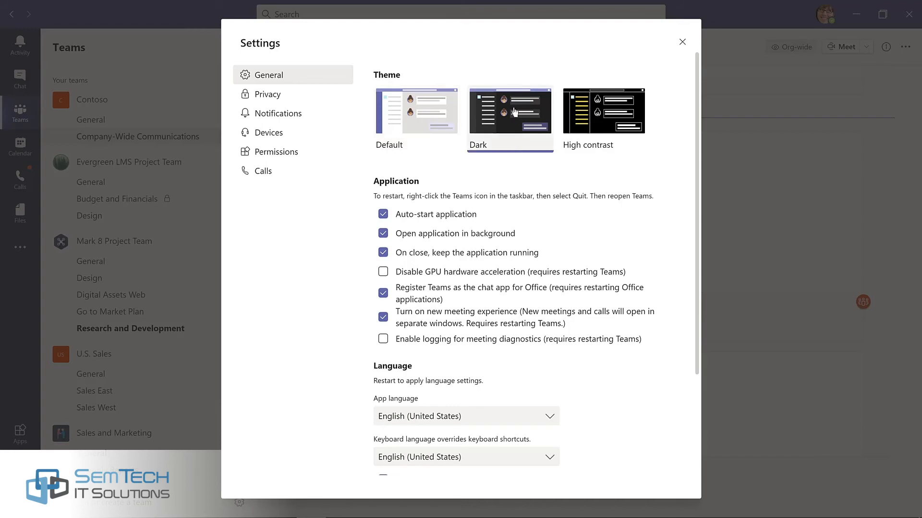
click(682, 43)
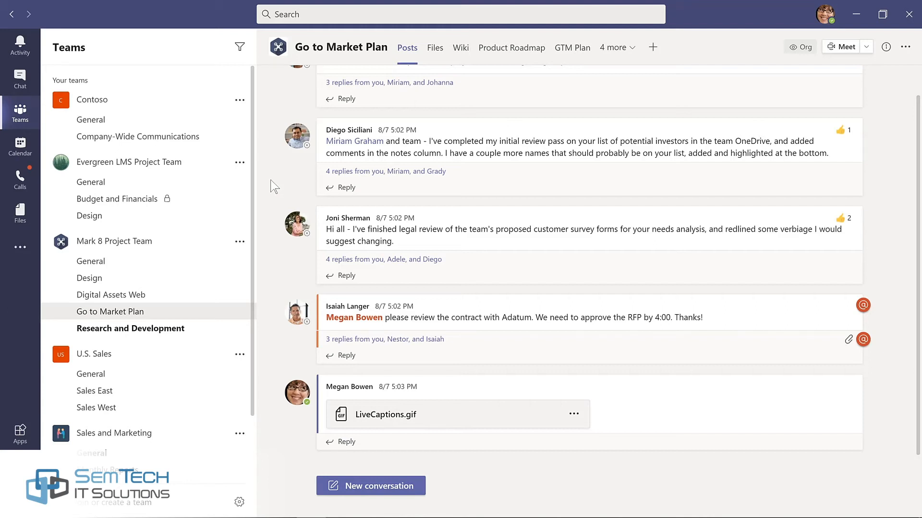
Save the potential investors review message and the customer survey legal review message in the Go to Market Plan channel
mouse_move(660, 140)
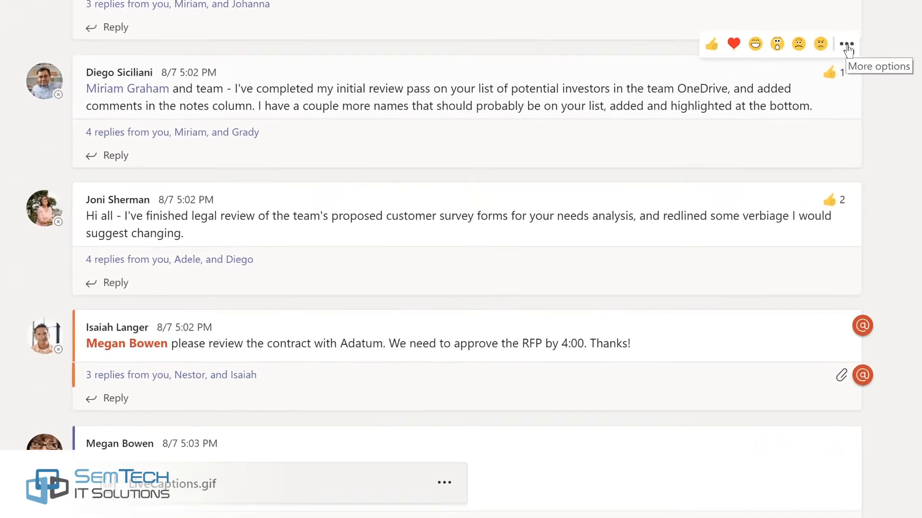
click(852, 111)
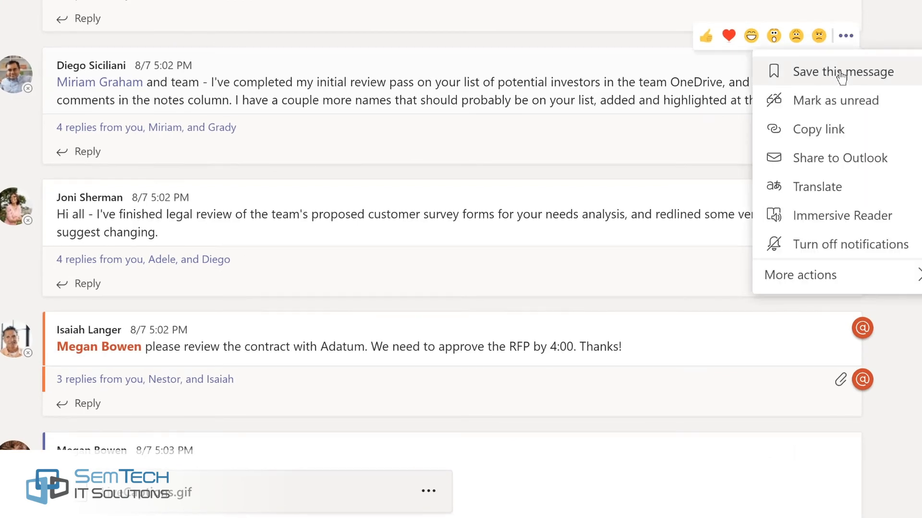
click(841, 77)
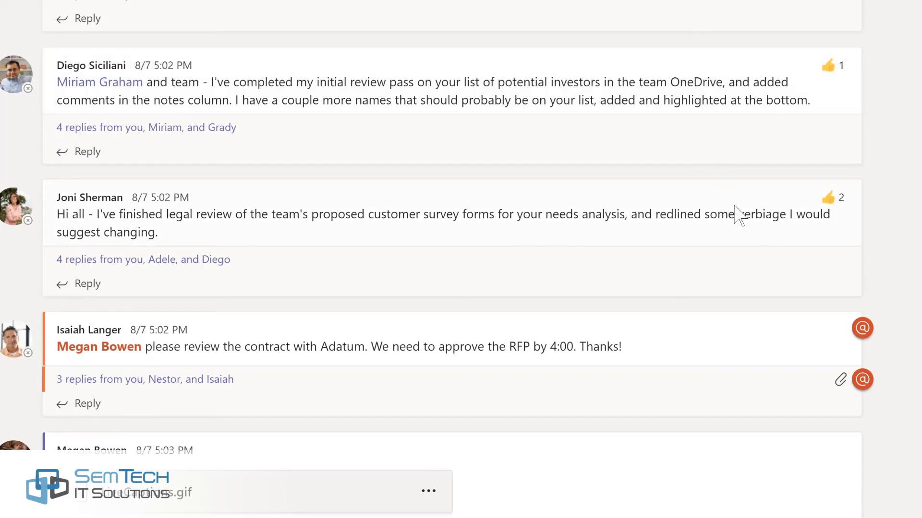
mouse_move(734, 205)
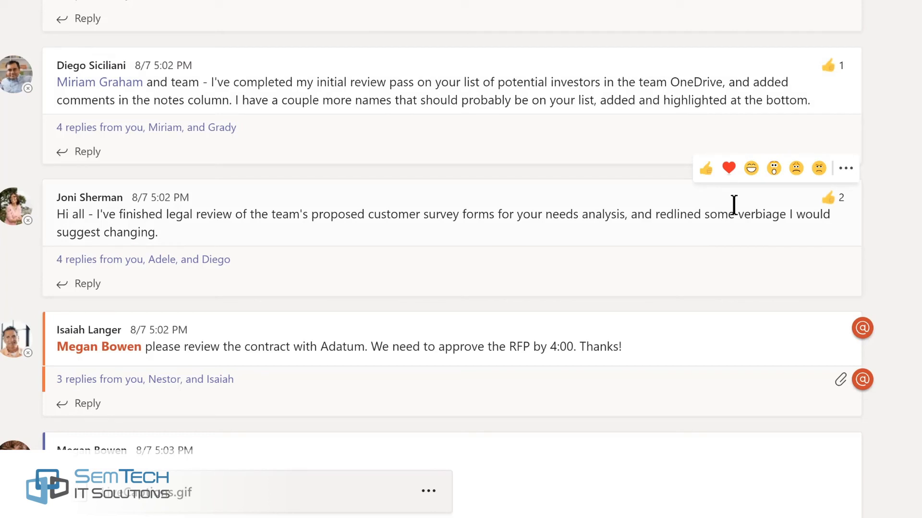
click(846, 171)
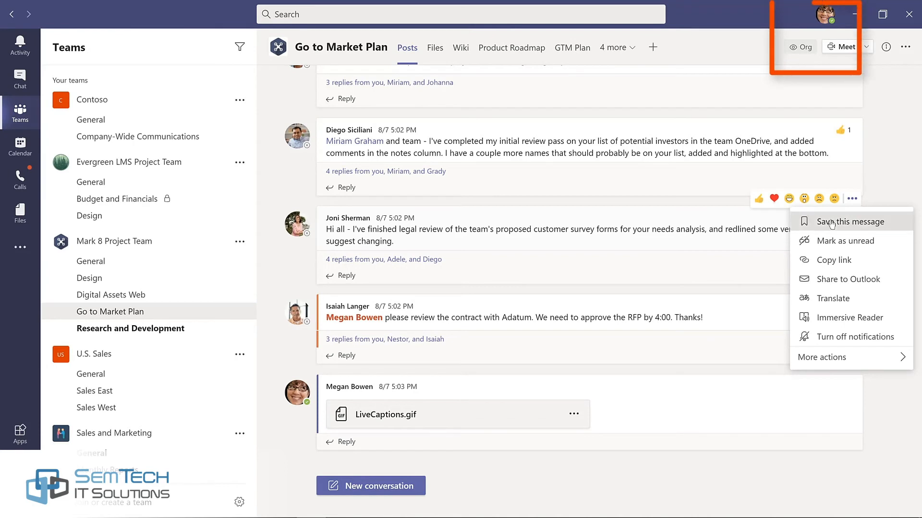
click(831, 223)
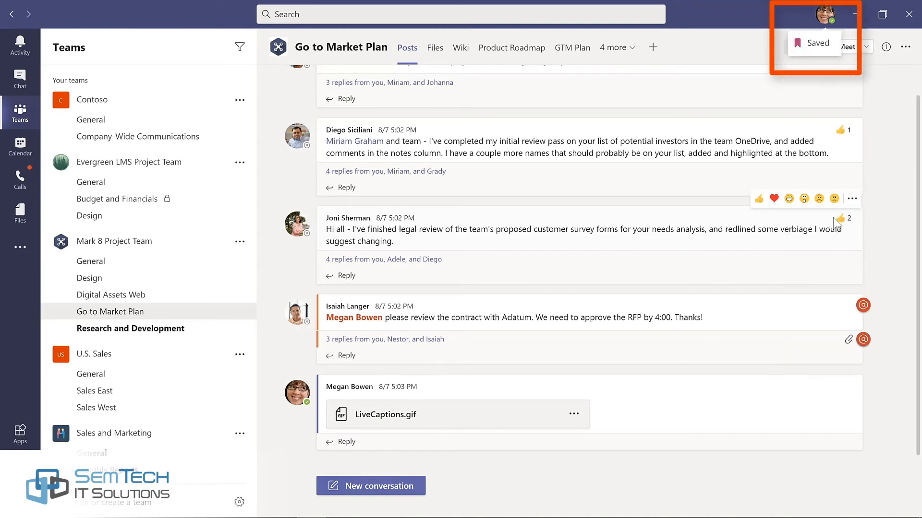
mouse_move(835, 220)
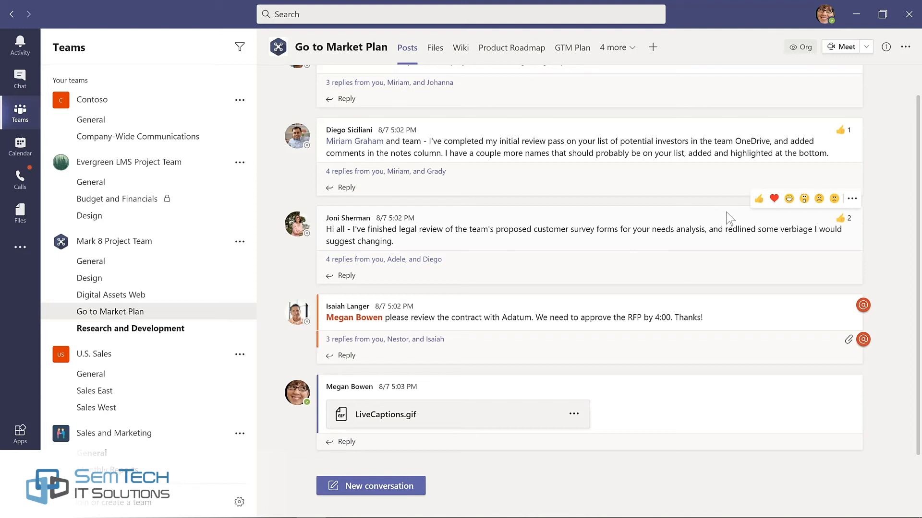
Open the list of saved messages and view the conversation of the saved potential investors message
click(826, 15)
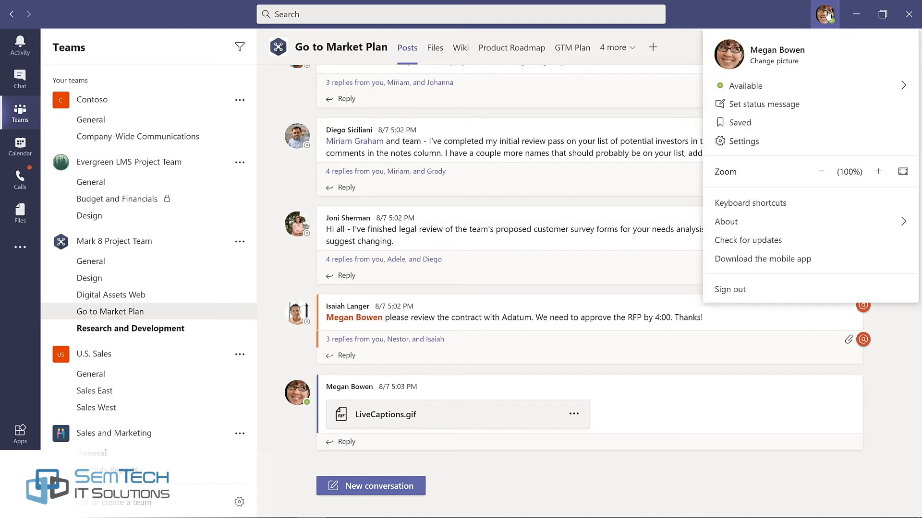
click(740, 123)
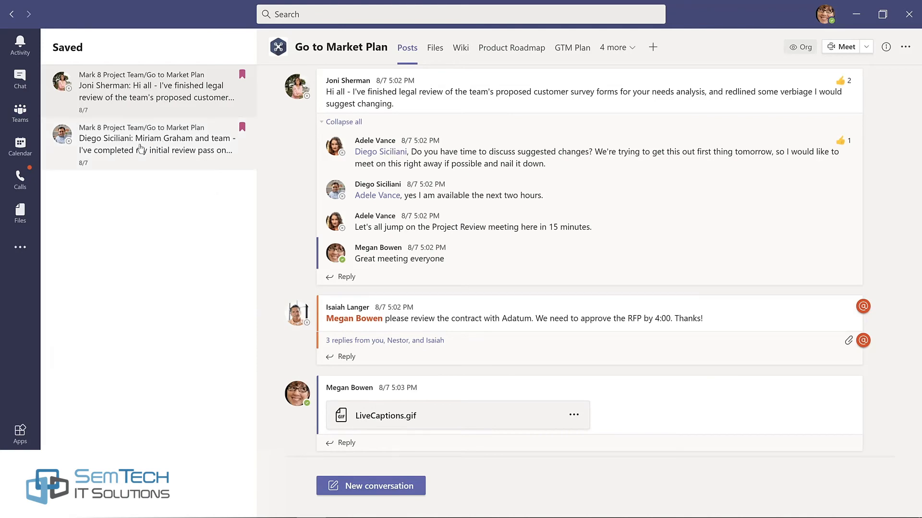
click(140, 149)
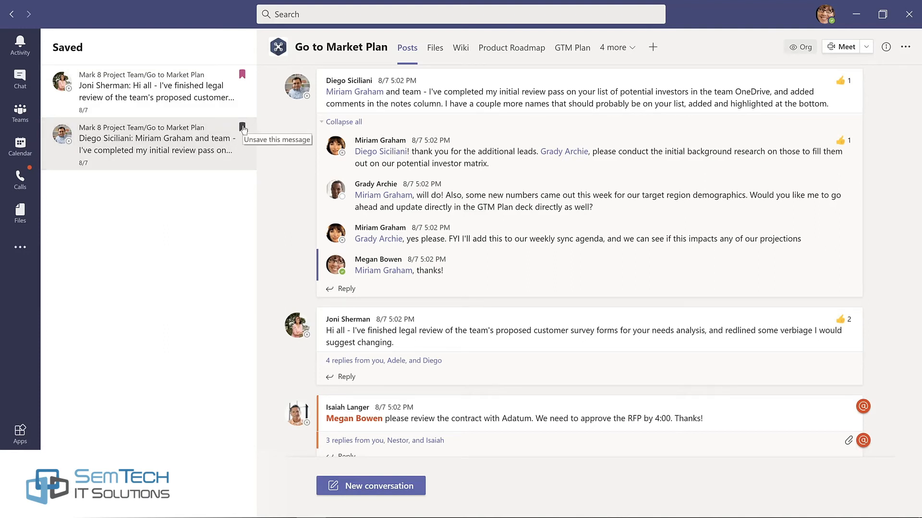
click(243, 127)
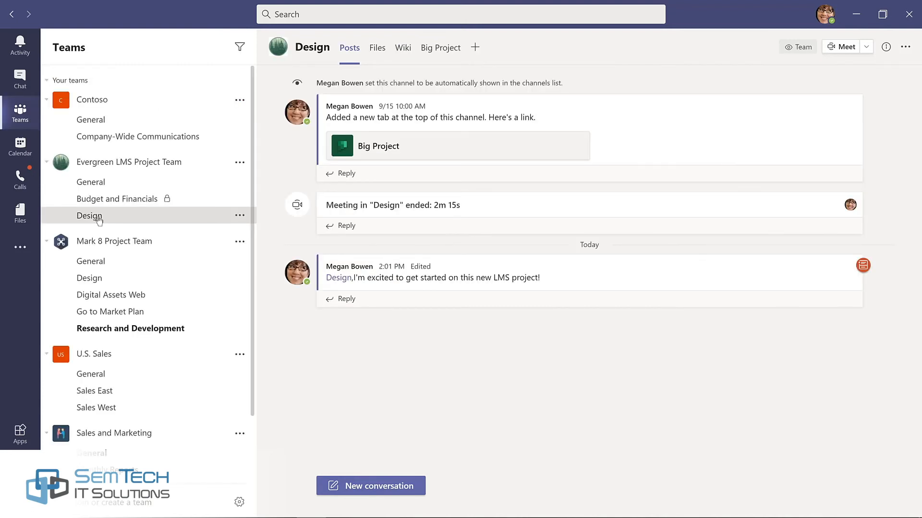
Bring up the saved messages with the /saved command and unsave the potential investors message
click(324, 13)
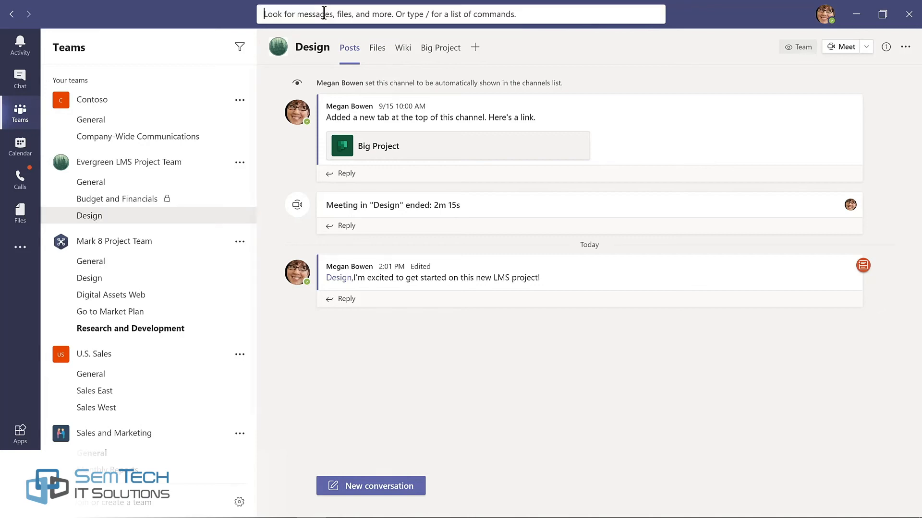
text(/saved)
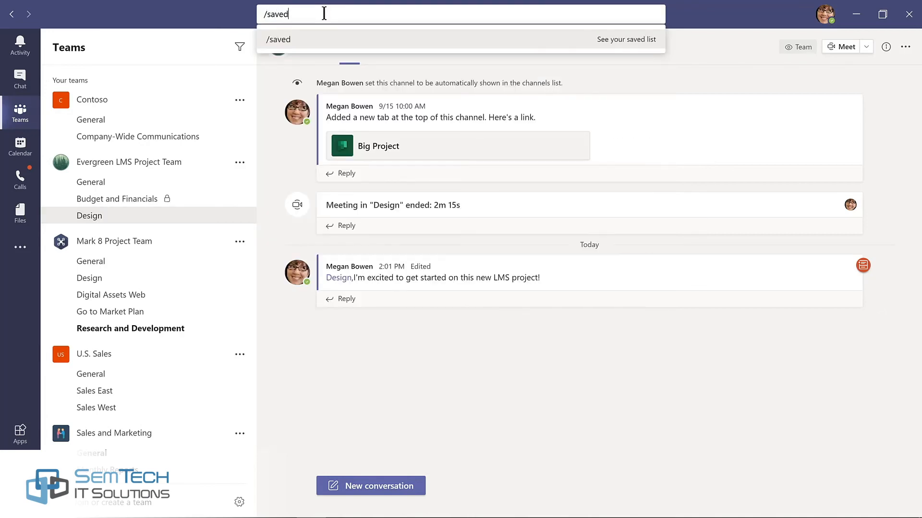
key(Return)
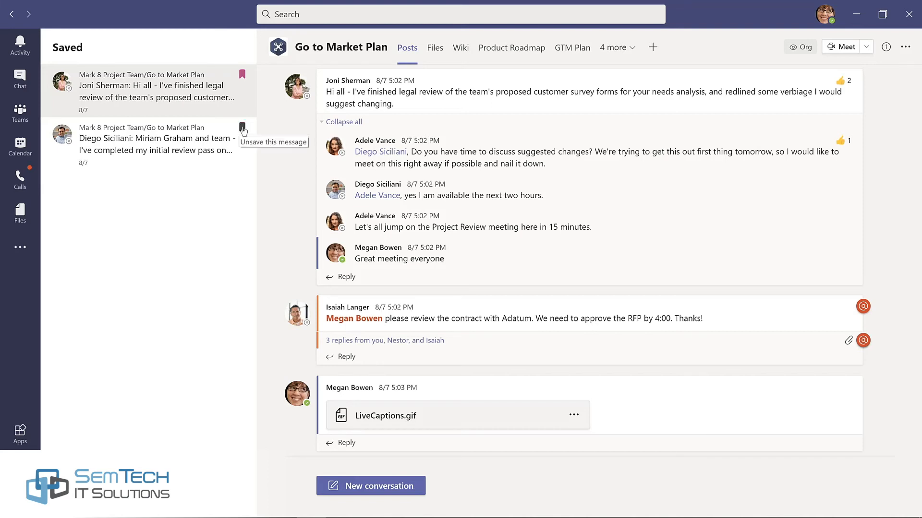
click(242, 128)
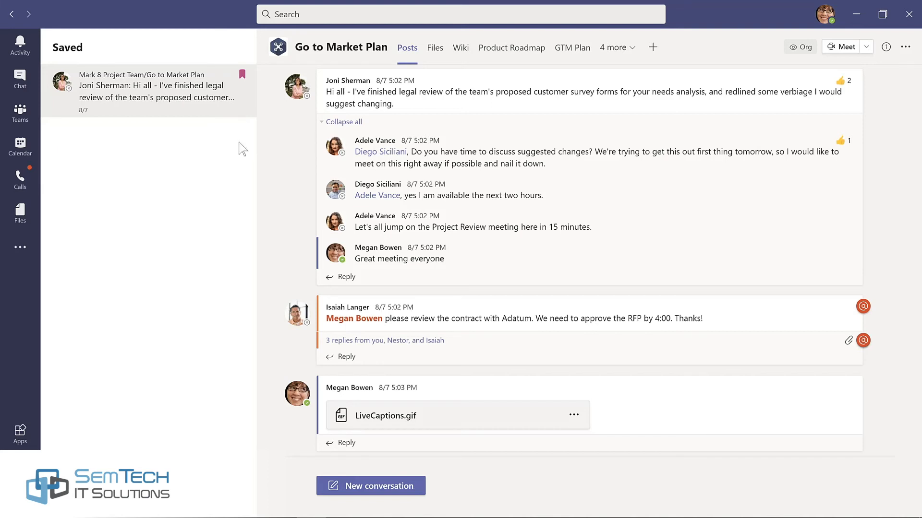
Return to the Go to Market Plan channel and save and unsave the message asking for the Adatum contract review
click(20, 113)
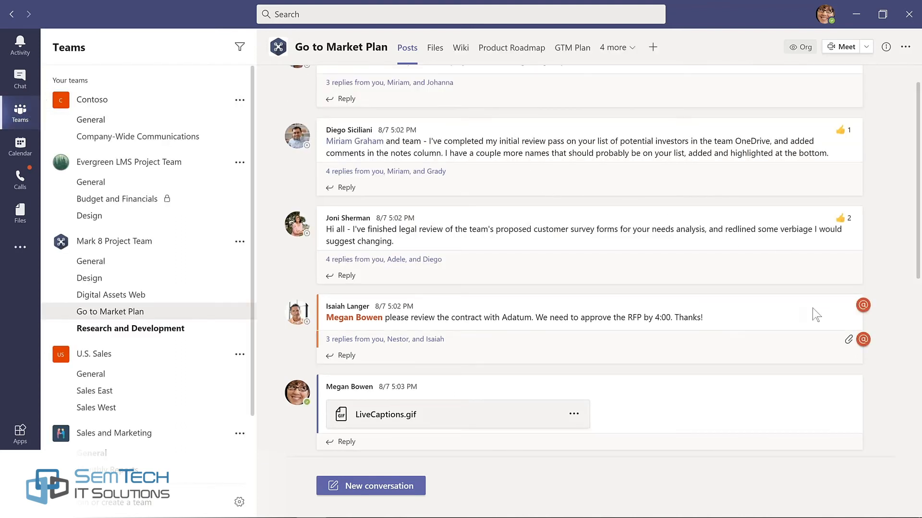
click(852, 287)
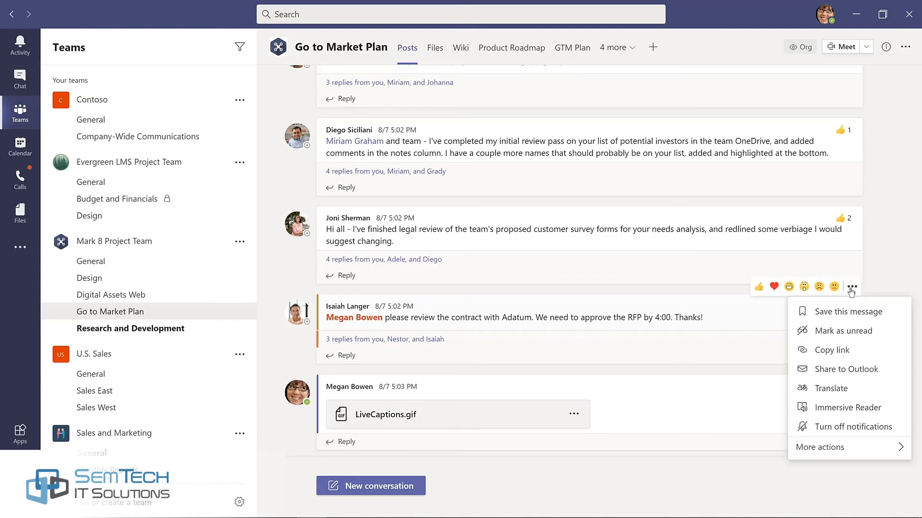
click(841, 313)
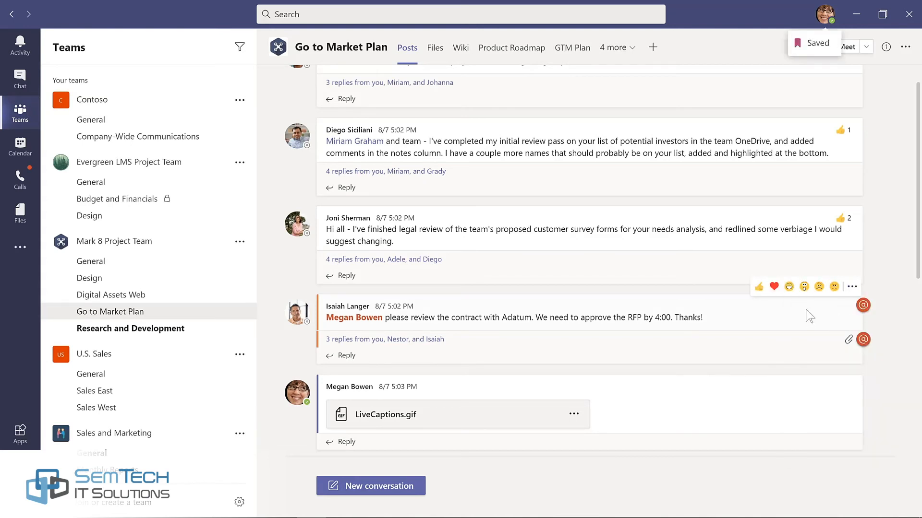
click(852, 287)
click(842, 312)
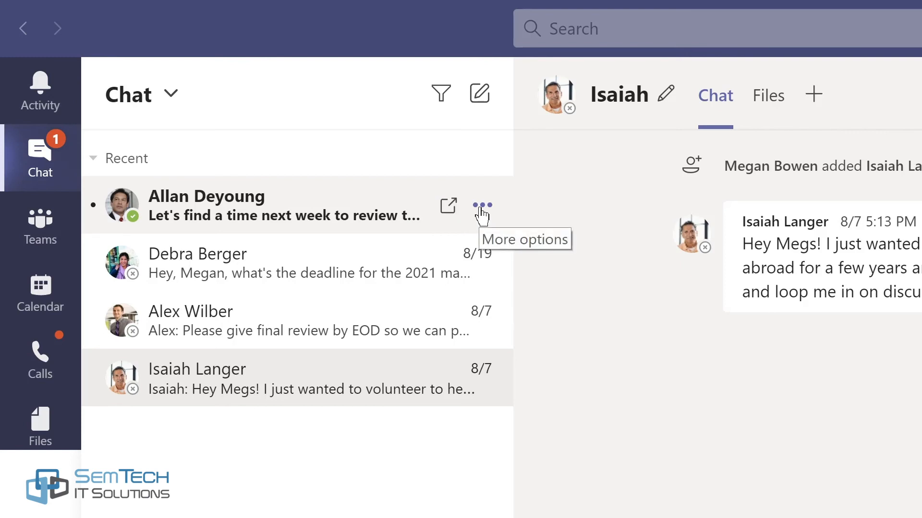
Pin the unread chat about finding a time next week and the open chat, and move the open chat to first among the pinned chats
click(482, 206)
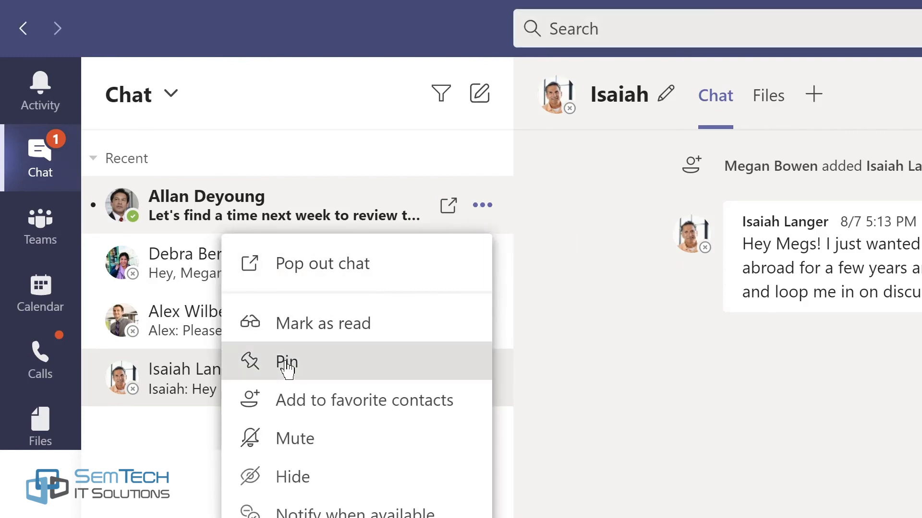
click(287, 364)
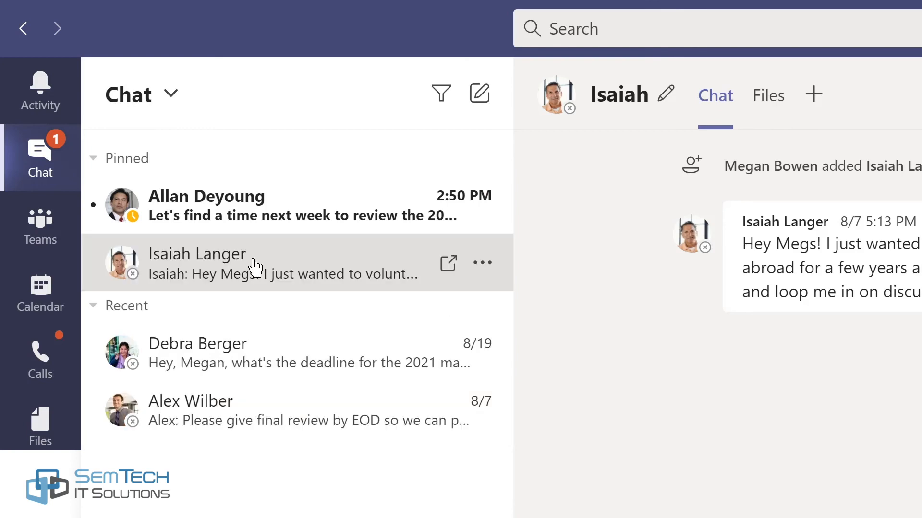
drag(251, 260, 257, 181)
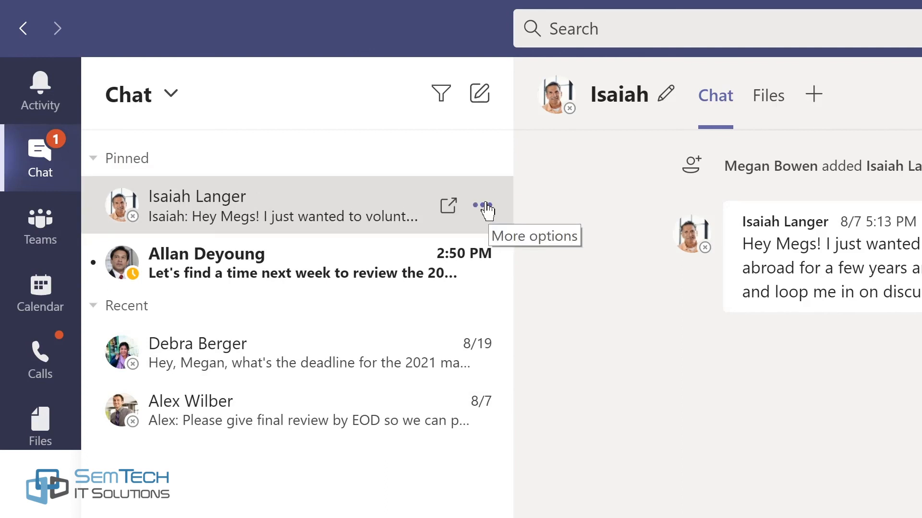
Unpin the first pinned chat, and pin the Design channel of the Evergreen LMS Project Team
click(483, 206)
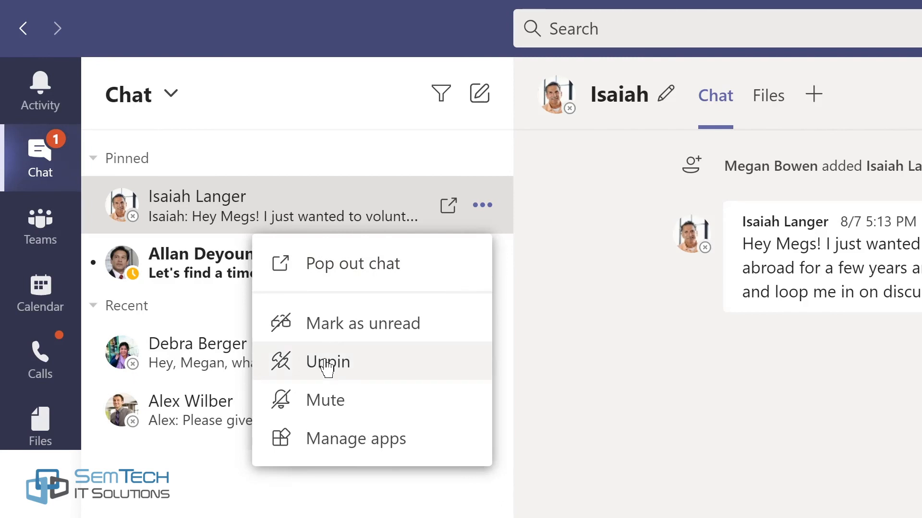
click(330, 365)
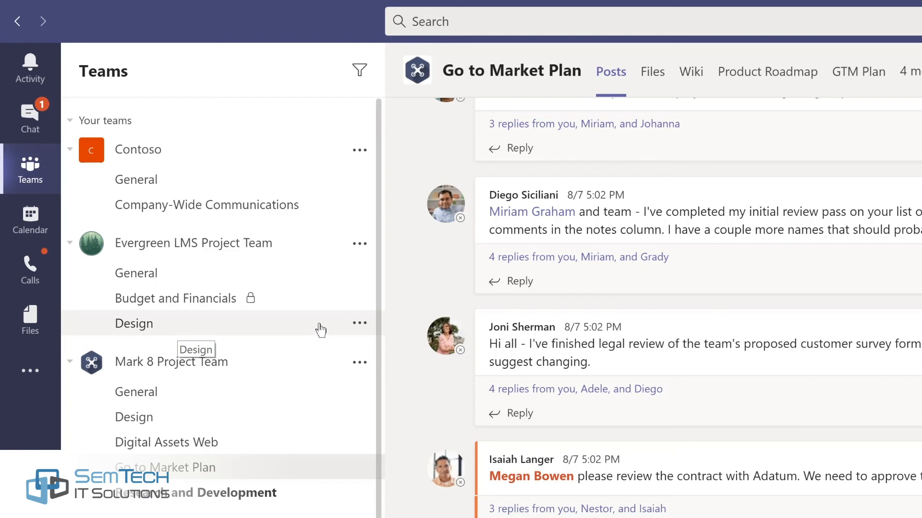
click(359, 327)
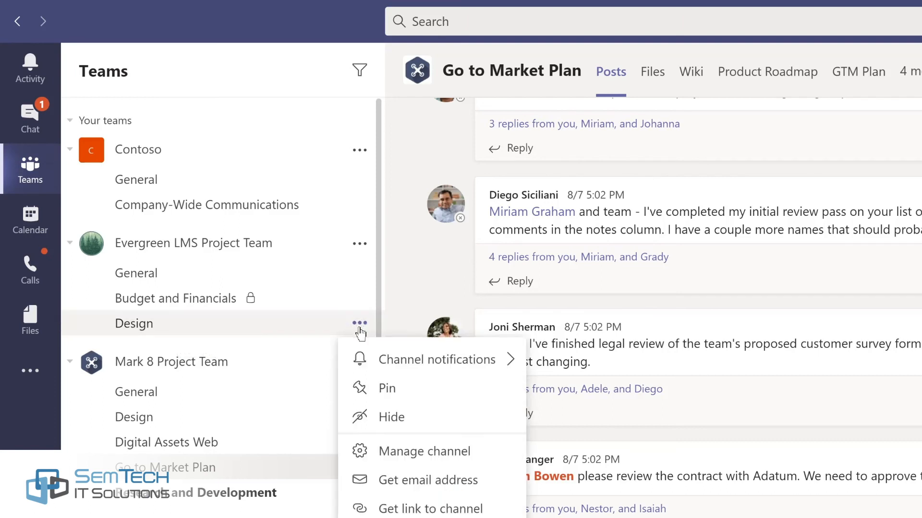
click(384, 391)
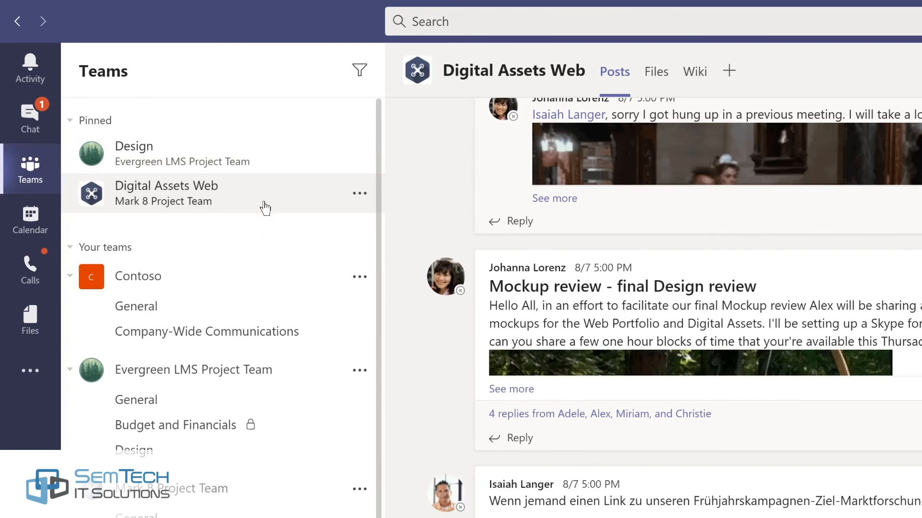
Move the pinned Digital Assets Web channel above Design, and unpin Digital Assets Web
click(258, 205)
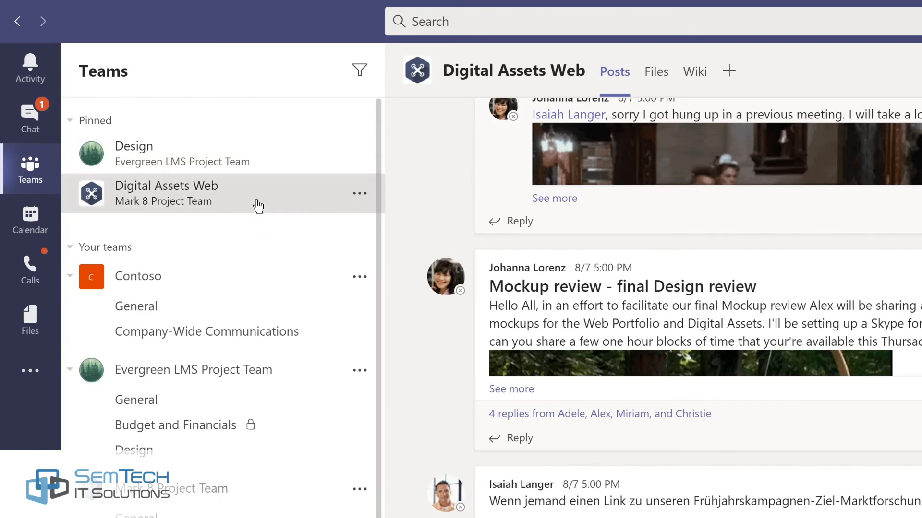
drag(258, 206, 258, 142)
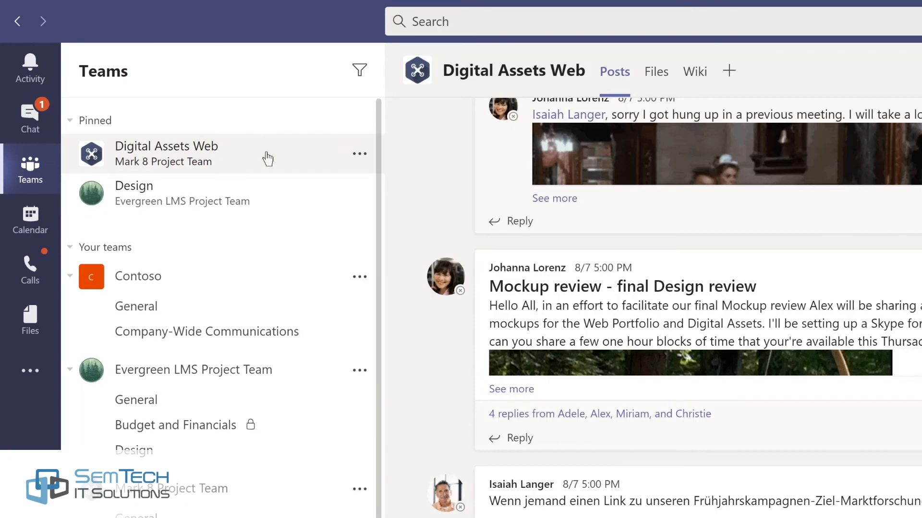
click(359, 155)
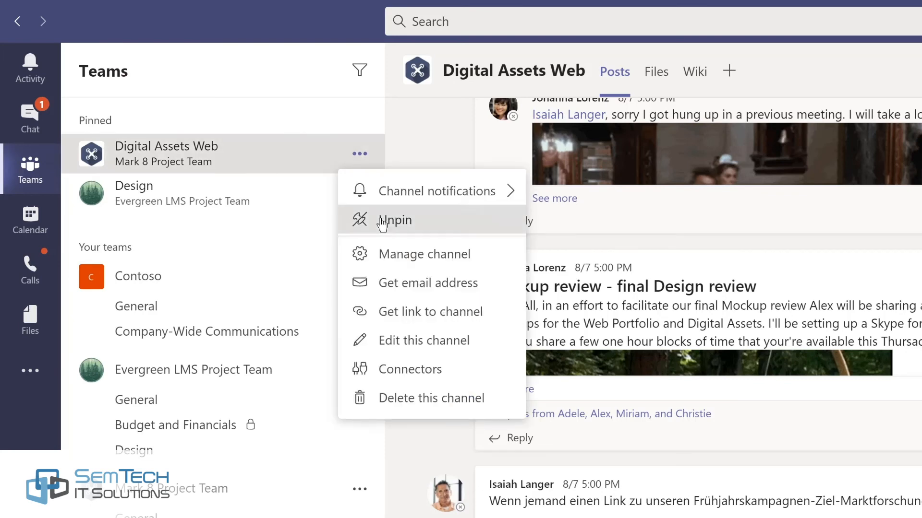
click(378, 223)
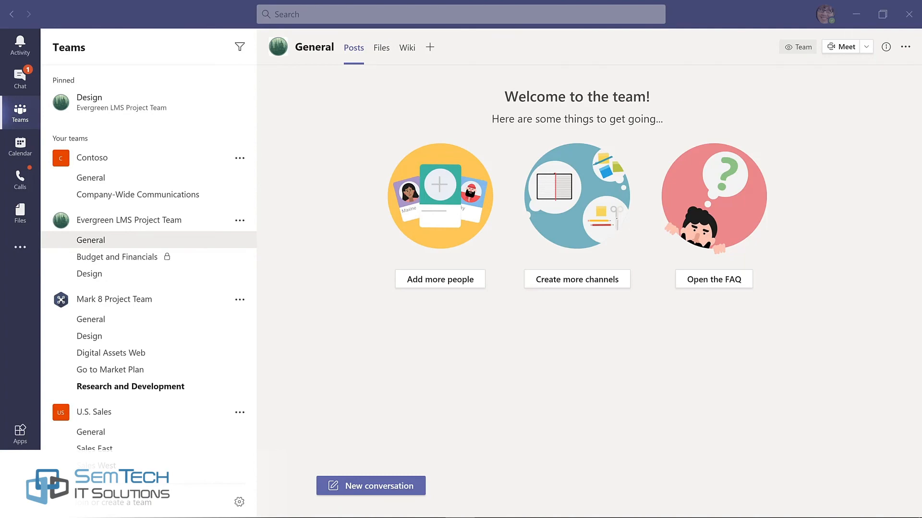
Start a formatted conversation in the Evergreen team's General channel with the subject "I'm excited to start planning our new LMS!"
click(350, 486)
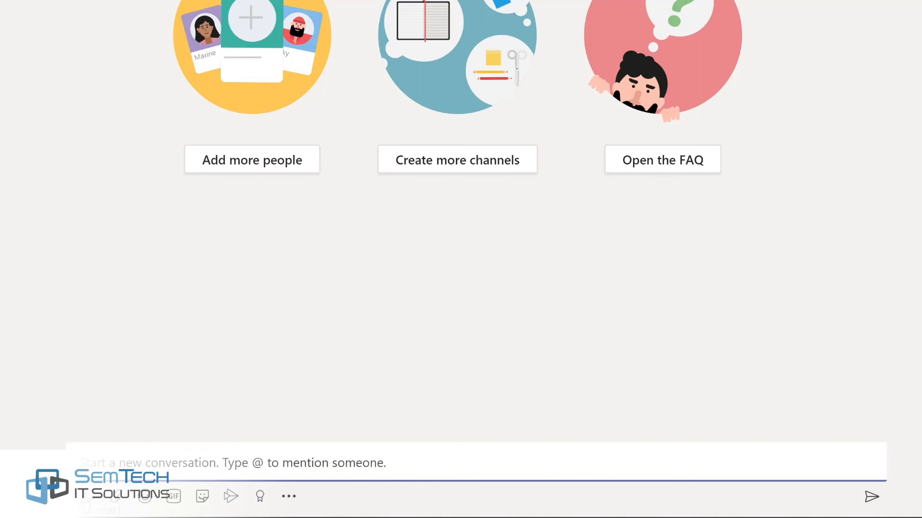
click(86, 500)
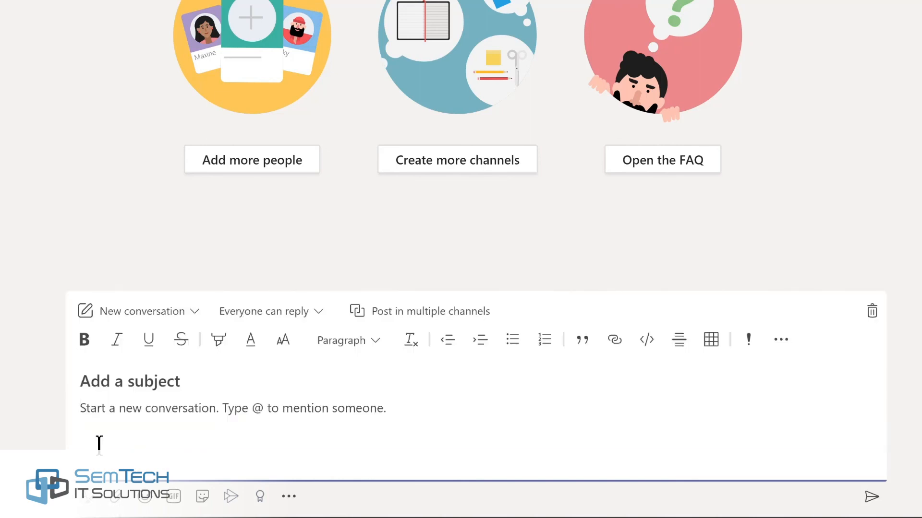
click(117, 384)
text(I'm)
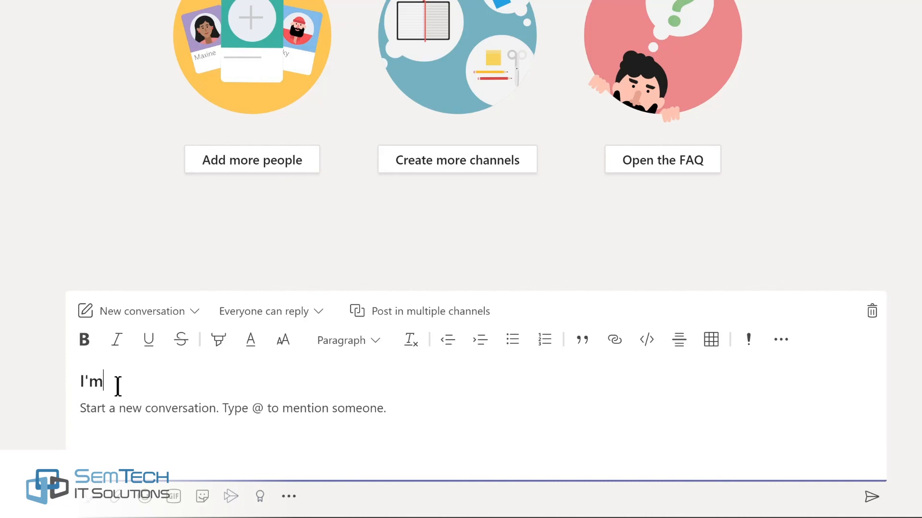
text( excited to start planning our new LMS!)
Write "We'll be sharing details and actions in the Design channel" as the message body, with Design as a channel mention
click(137, 414)
text(We'll be sharing details and actions in the @Design)
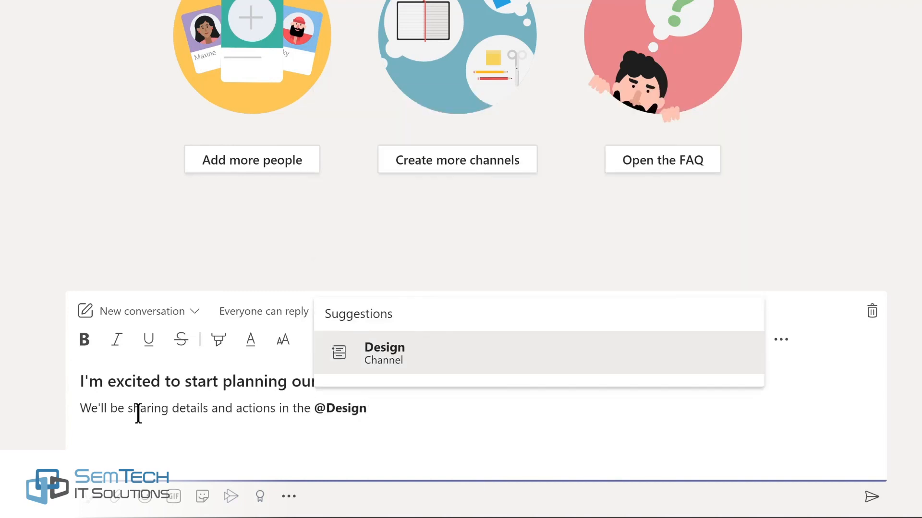
key(Return)
text(channel)
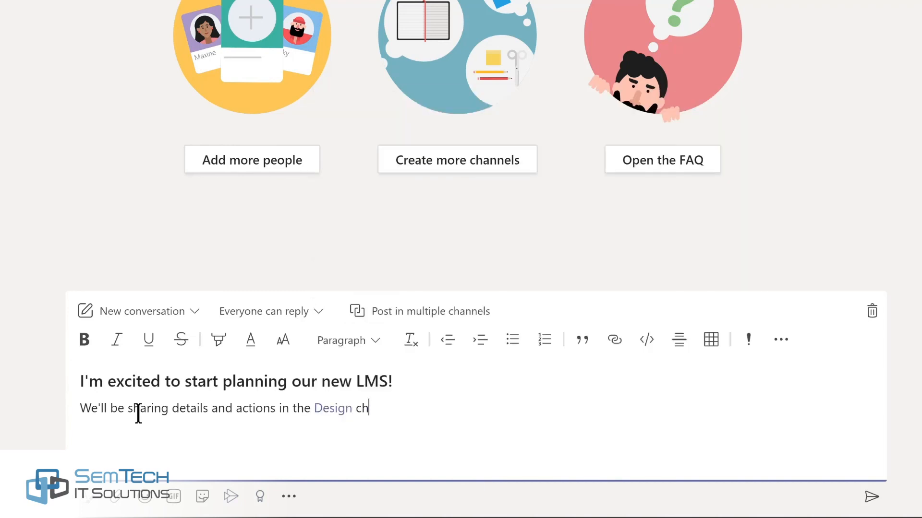
Highlight the whole message body line in yellow
click(84, 412)
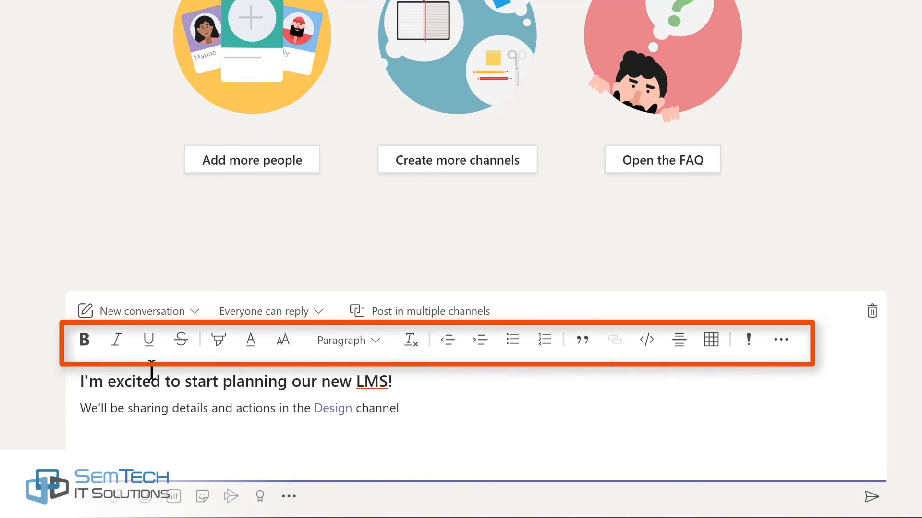
triple_click(83, 404)
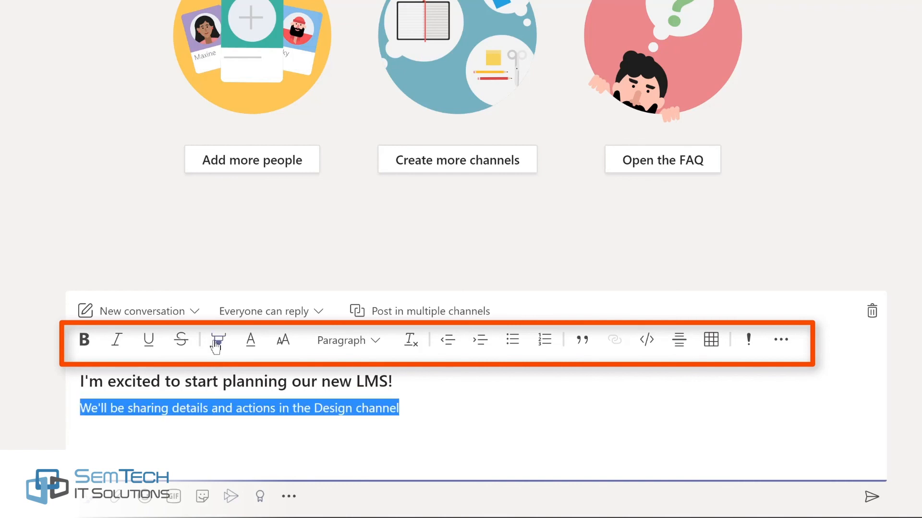
click(218, 340)
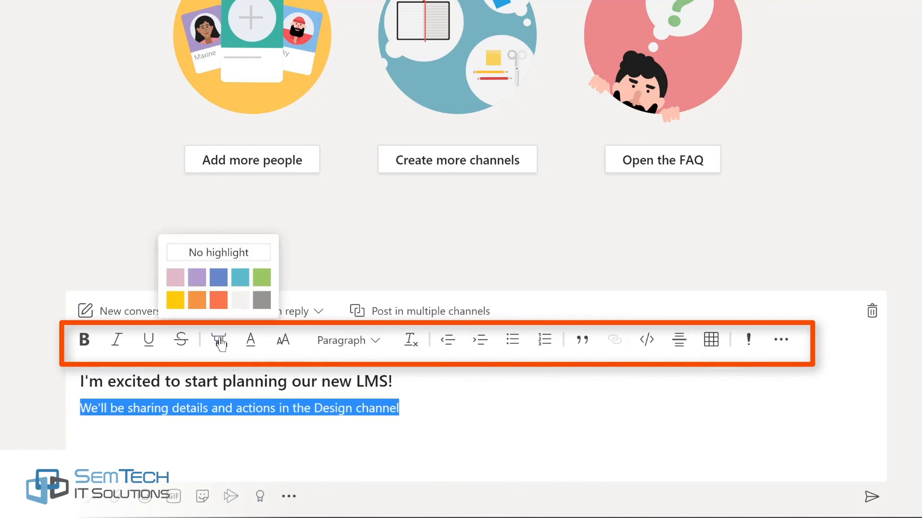
click(176, 302)
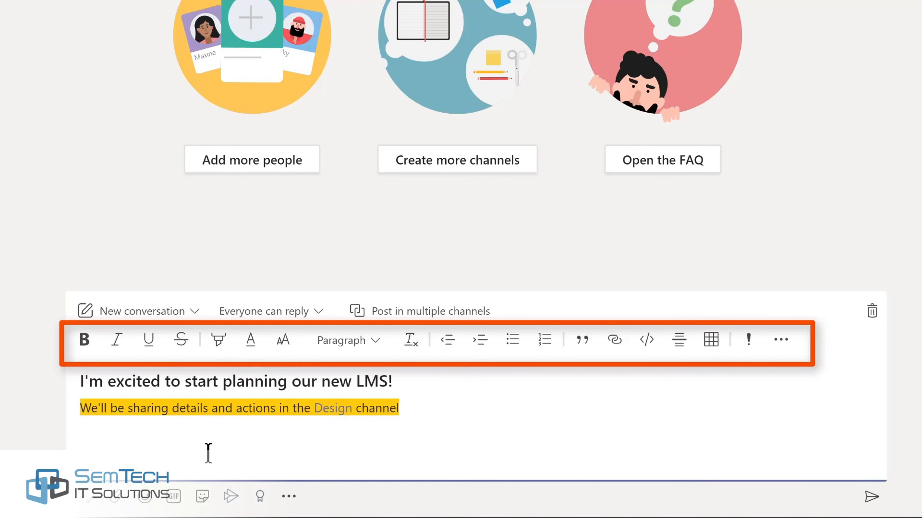
Add a smiley emoji on a new line, and insert the GIF of the man in the grey sweater from a "yay" search
key(Return)
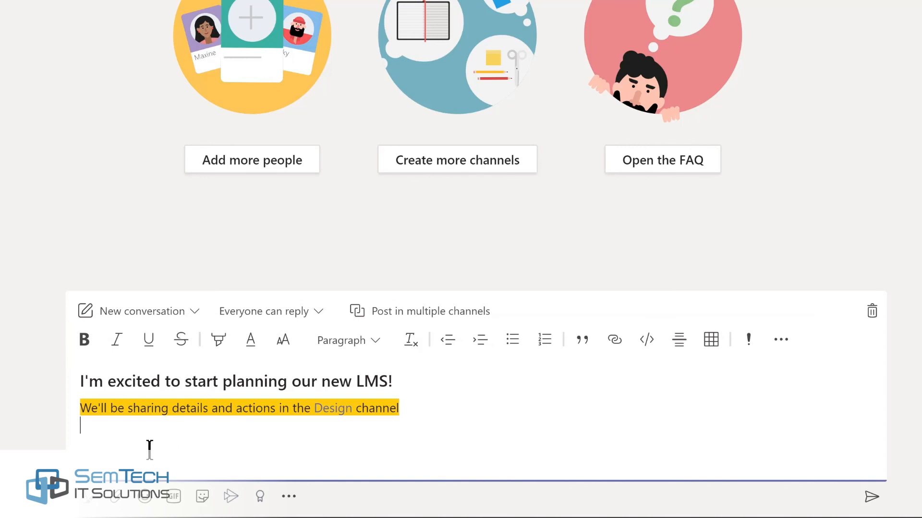
click(145, 499)
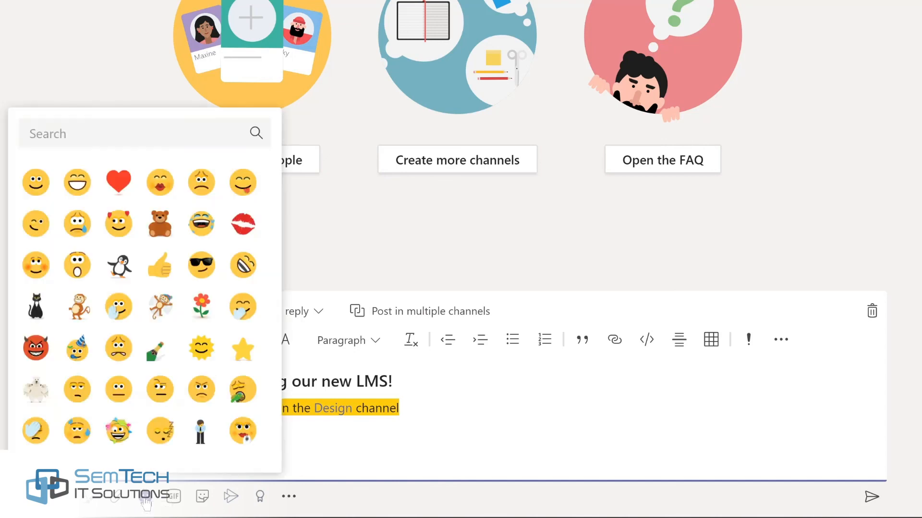
click(45, 194)
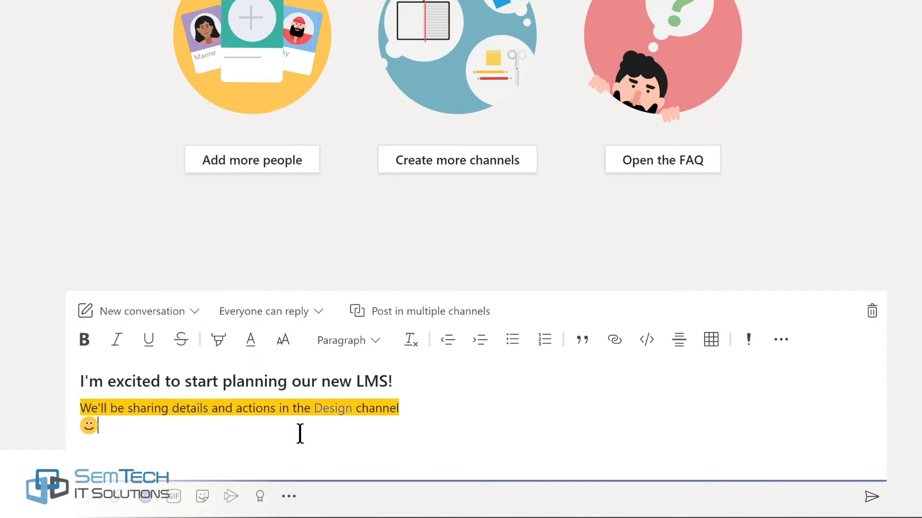
click(173, 497)
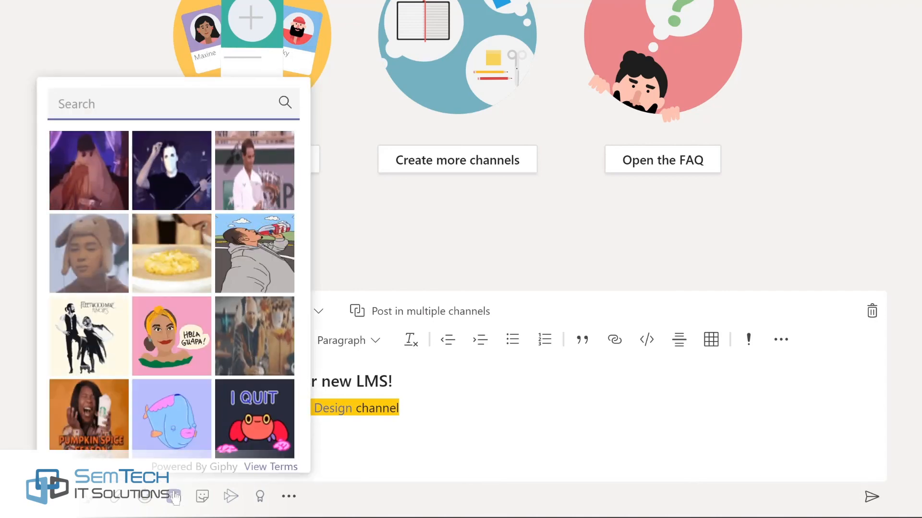
text(yay)
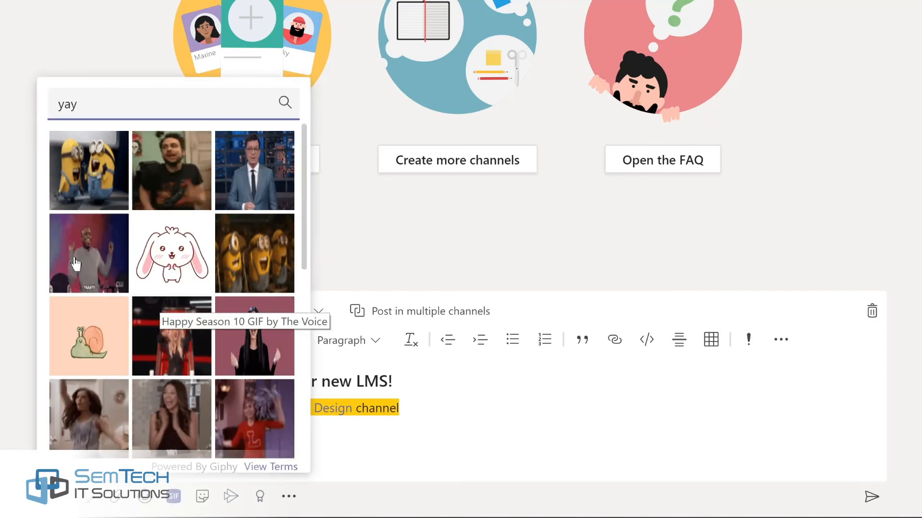
click(89, 253)
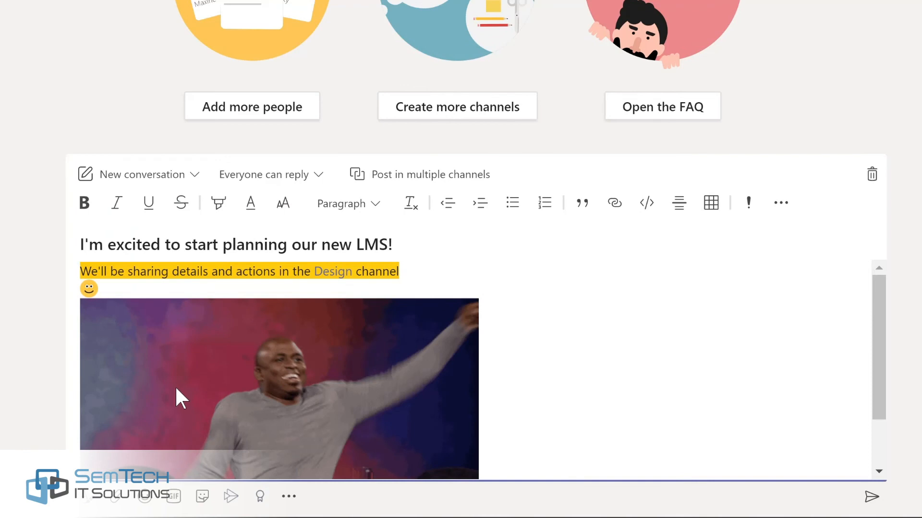
Insert the popular comic-style sticker captioned "OH YEAH!" below the GIF
click(202, 500)
click(172, 245)
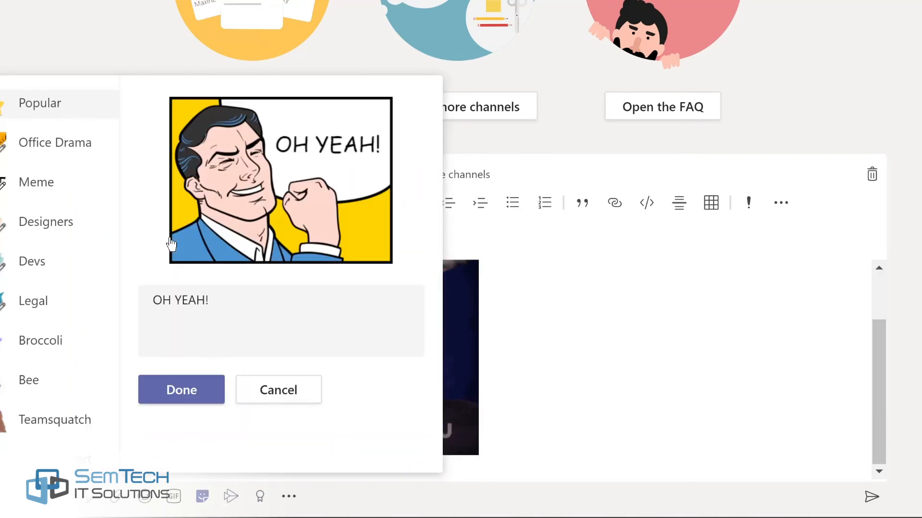
click(181, 388)
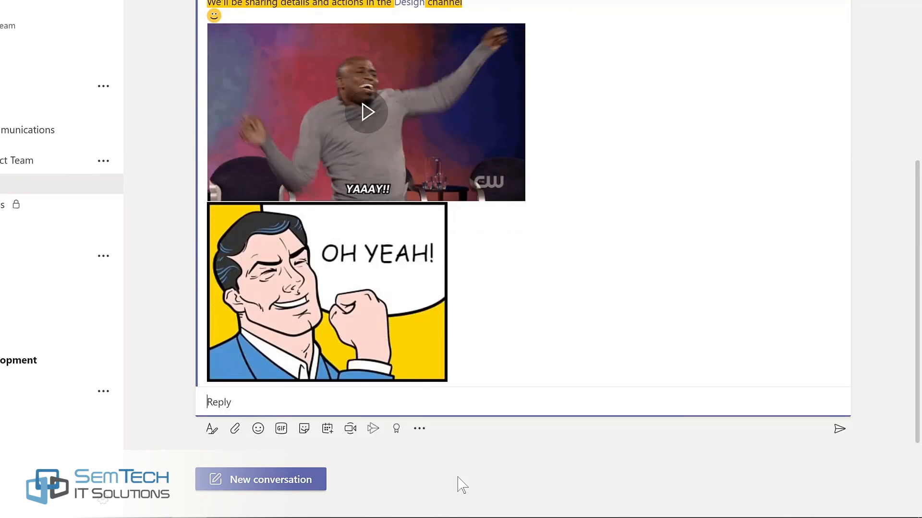
Start another new conversation in the General channel and change its type to Announcement
click(261, 479)
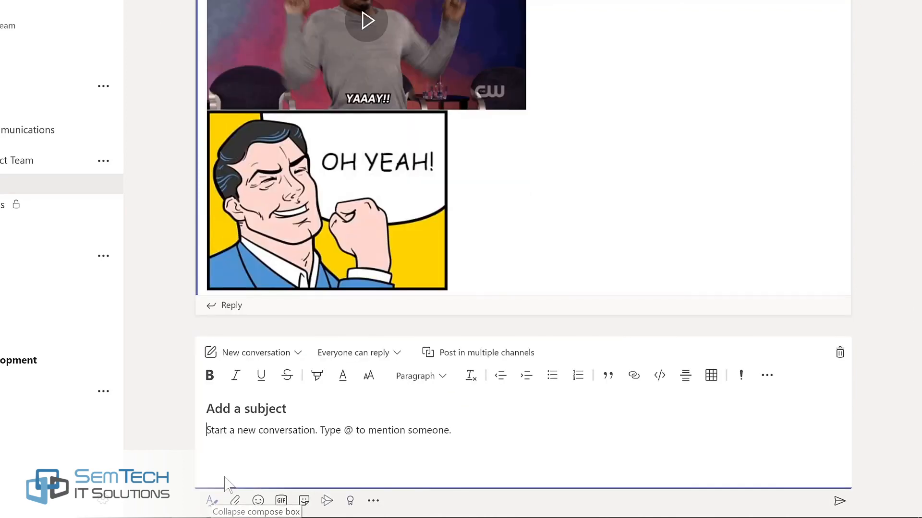
click(298, 357)
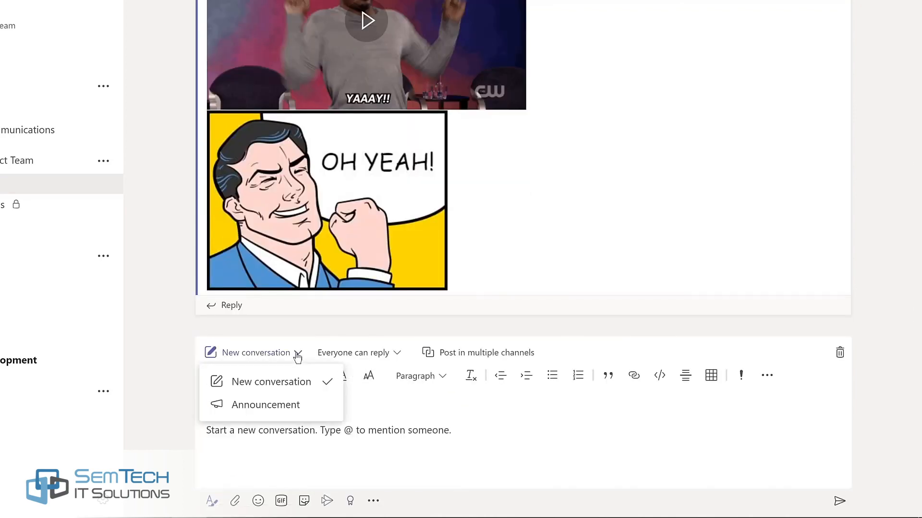
click(263, 407)
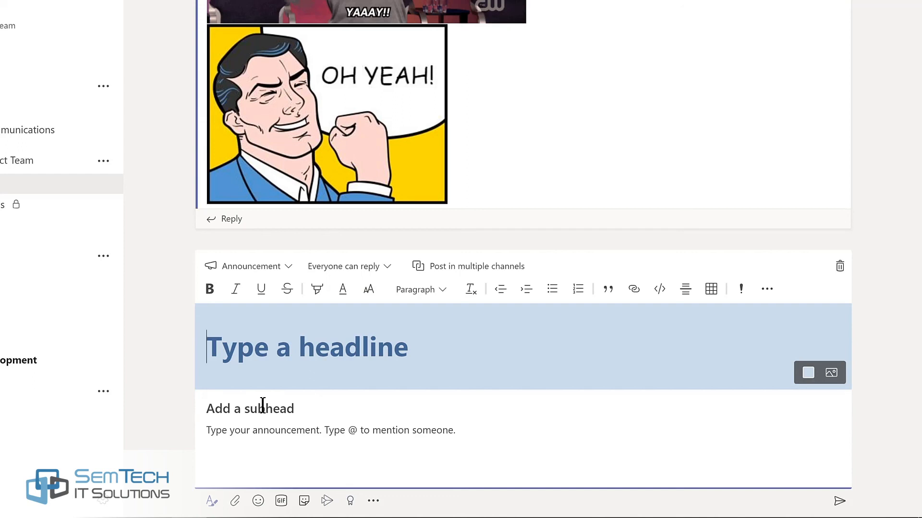
Write a headline and subhead welcoming the new colleague, with body "We're looking forward to benefiting from his extensive experience building and implementing learning systems."
text(Welcome Nestor!)
click(263, 407)
text(W)
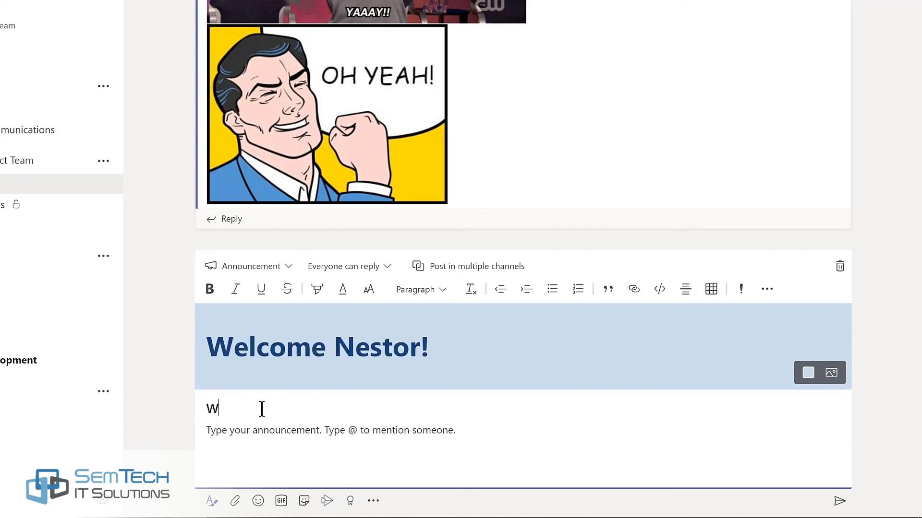
text(elcome Nestor to the company and our project team!)
click(260, 430)
text(We're looking forward to benefiting from his extensive experience building and implementing learning systems.)
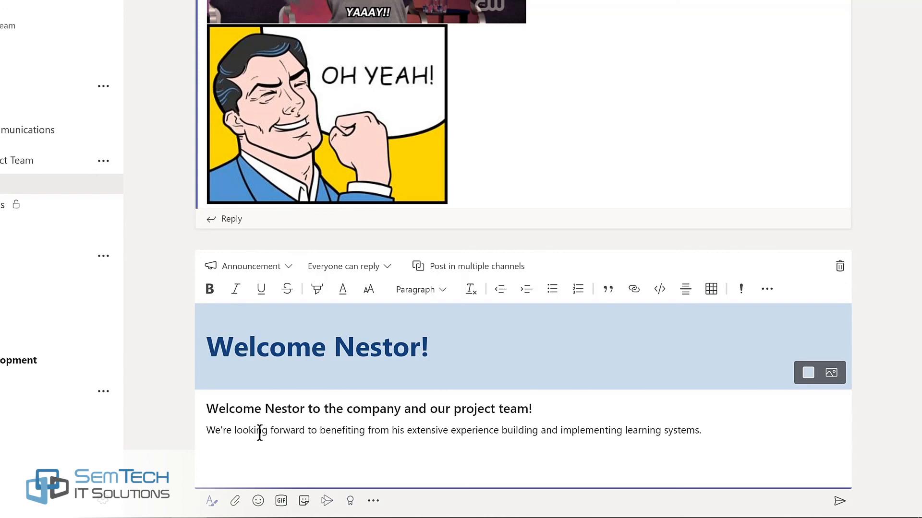
Set the announcement's headline background to dark teal and send the announcement
click(809, 374)
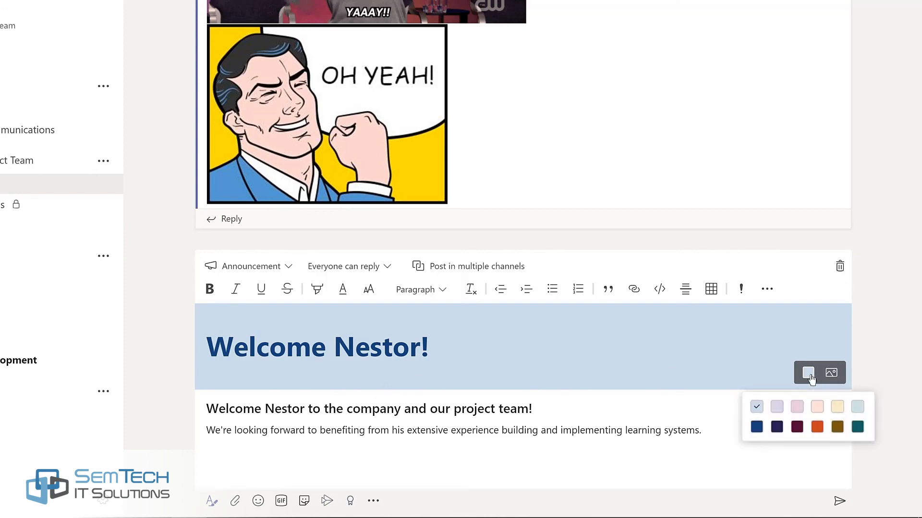
click(857, 426)
click(838, 502)
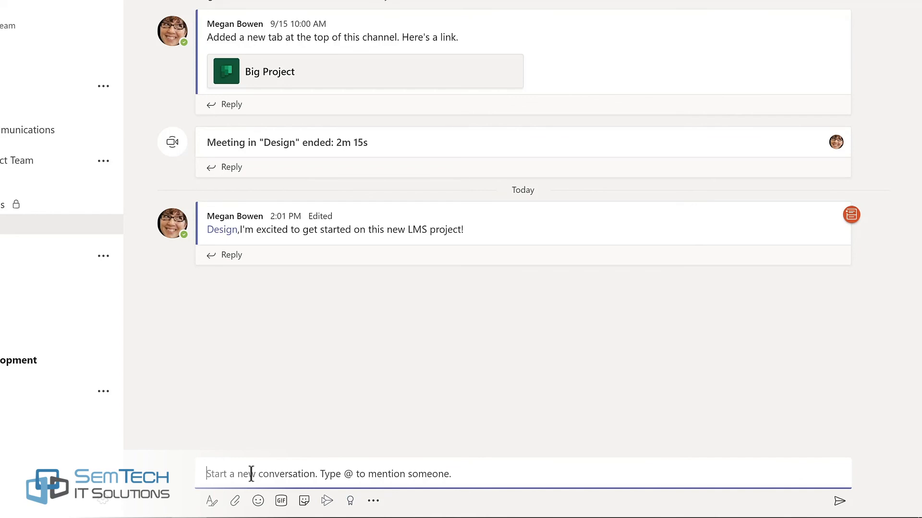
Start a Praise message in the Design channel with the Awesome badge, and choose the colleague who receives it
click(251, 473)
click(350, 502)
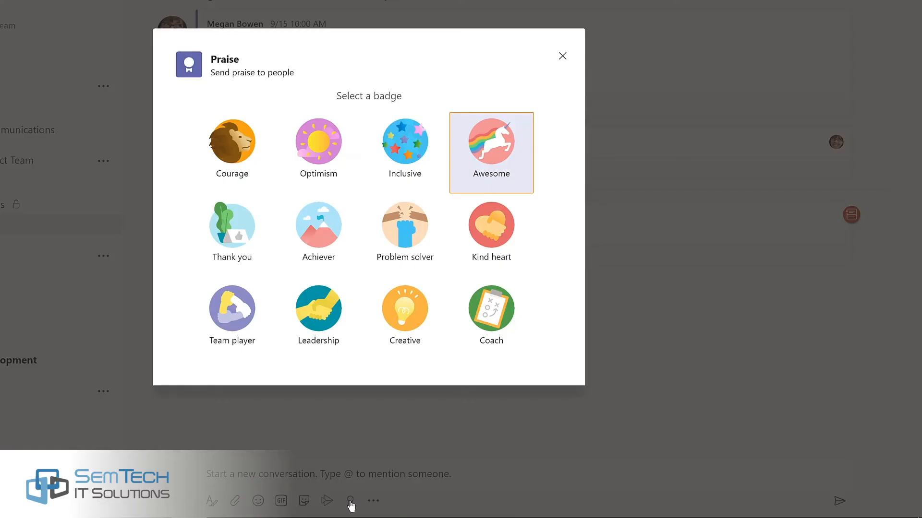
click(494, 156)
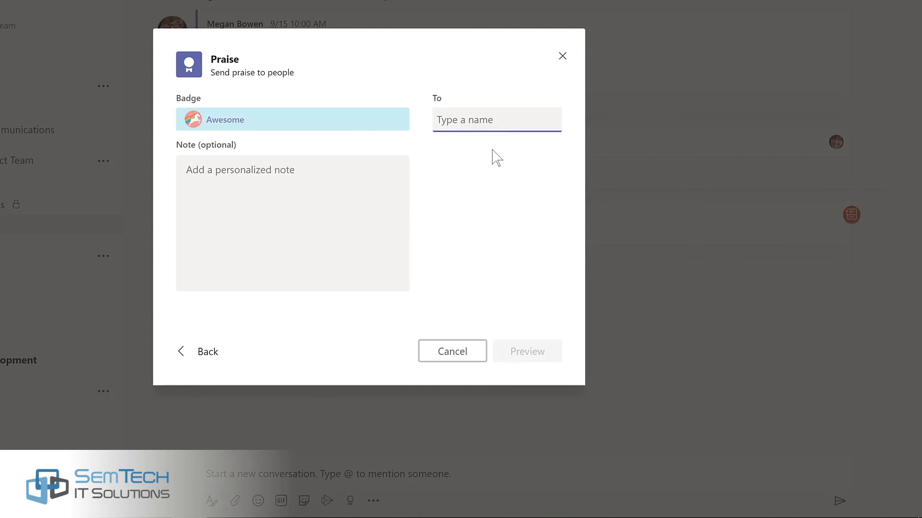
text(lynn)
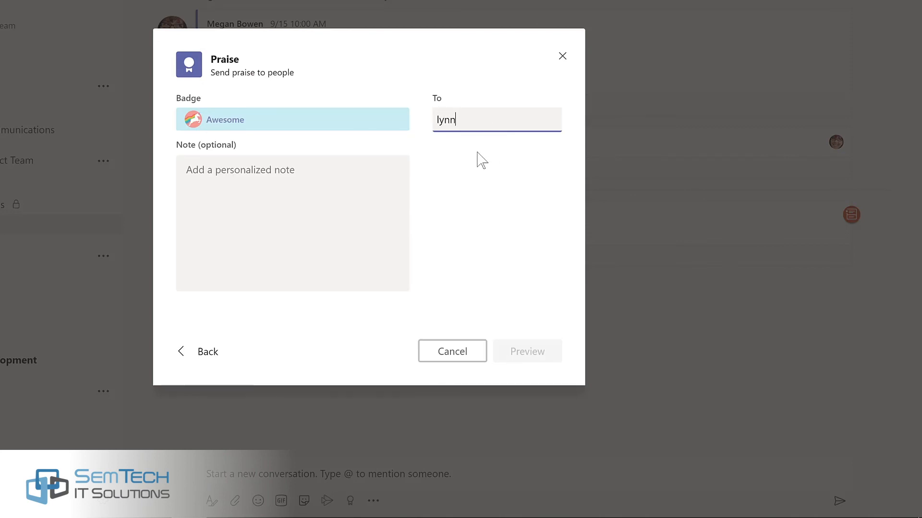
click(456, 166)
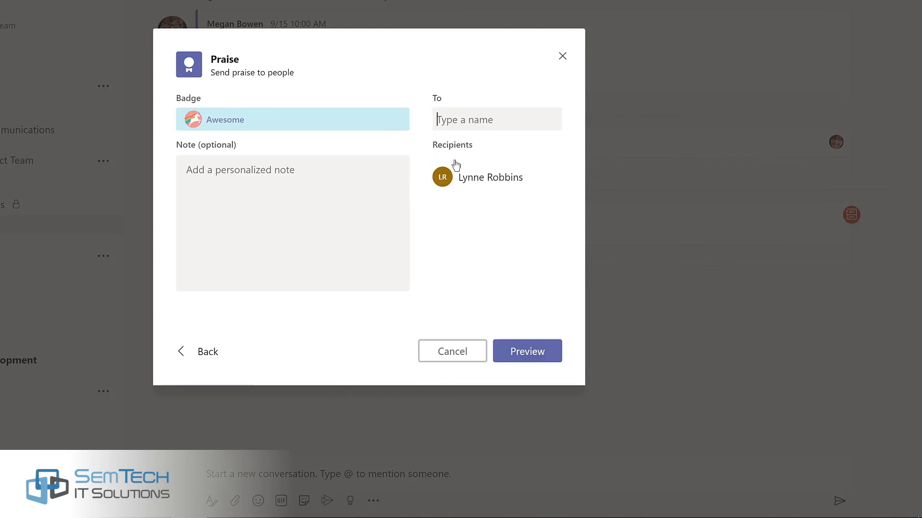
Add a note thanking the recipient for leading the first stage of our project plan, preview the praise and send it
click(225, 174)
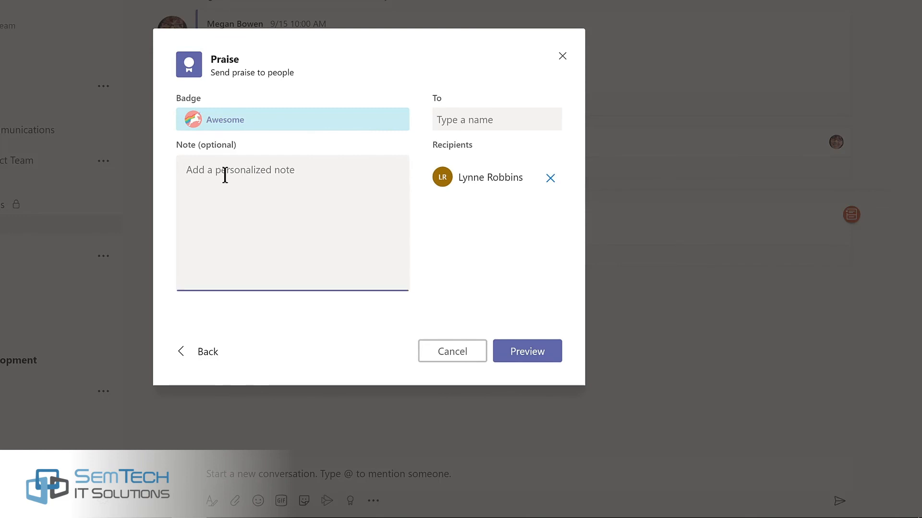
text(A big thanks Lynne for leading the first stage of our project plan!)
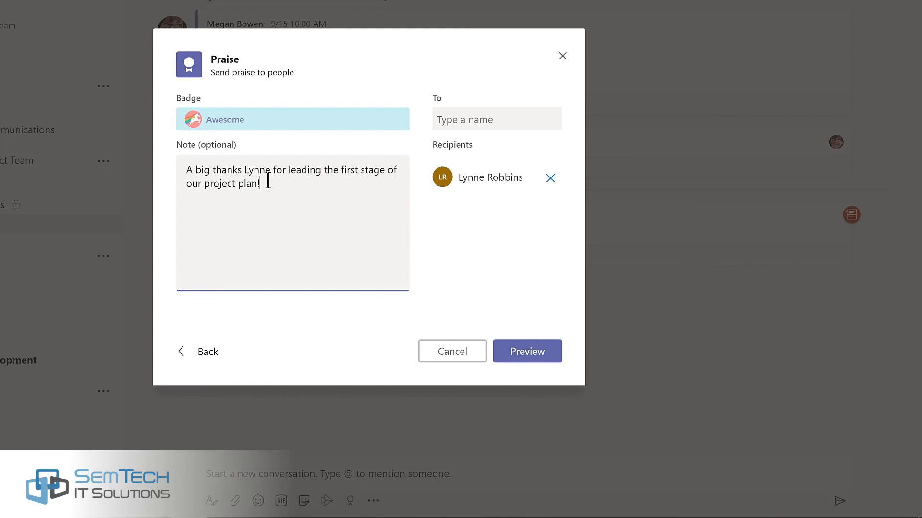
click(527, 355)
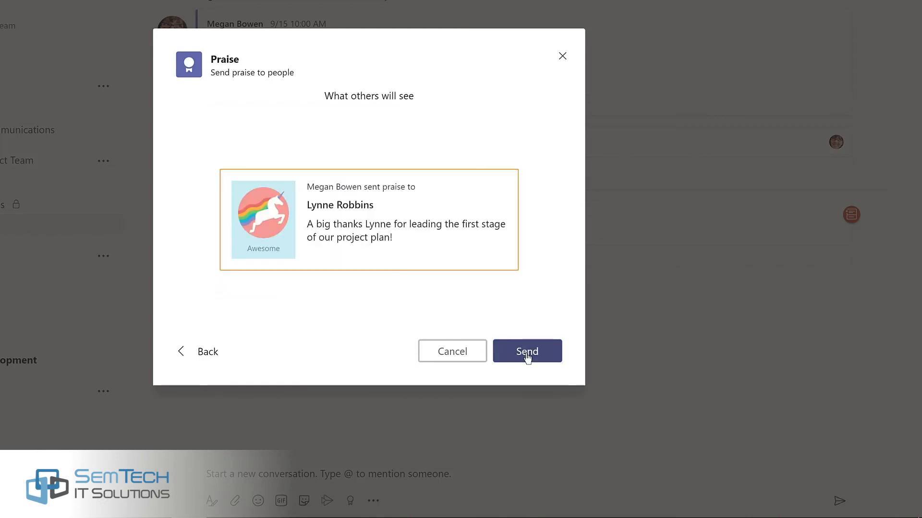
click(527, 353)
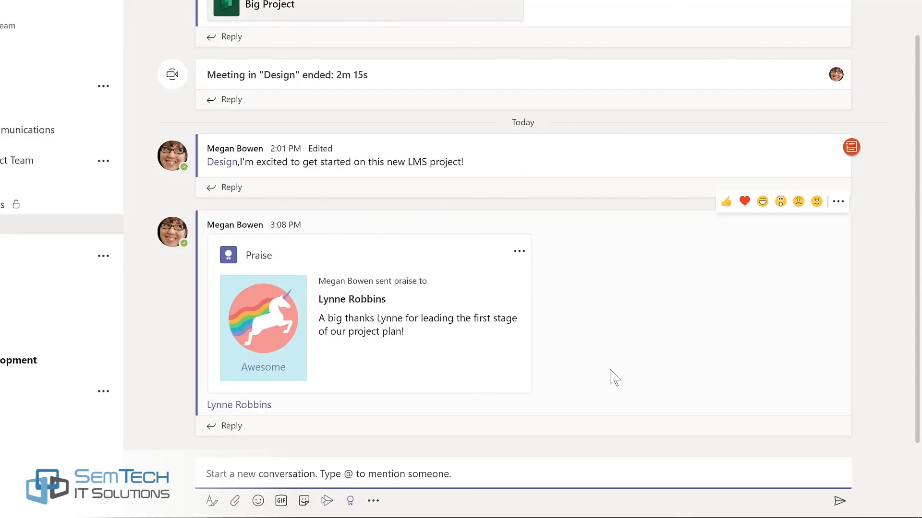